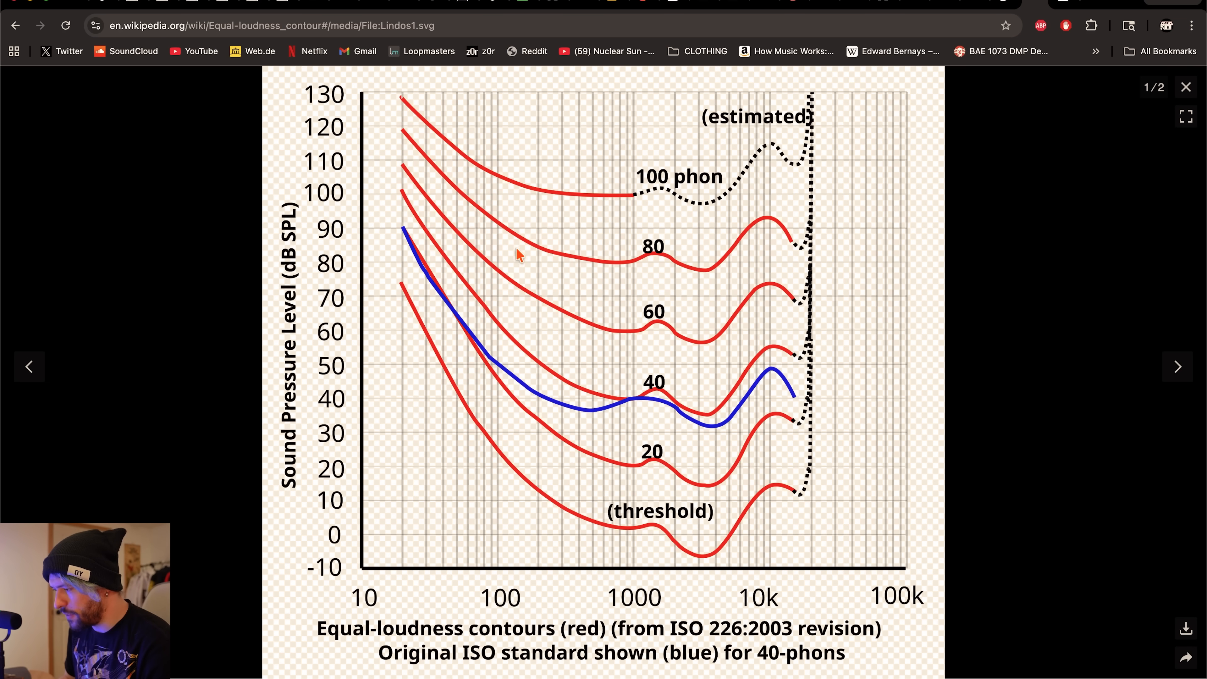
Switch to Ableton Live and select the 5 Serum 2 track with its EQ Eight.
key(super+Tab)
key(super+Tab)
key(super+Tab)
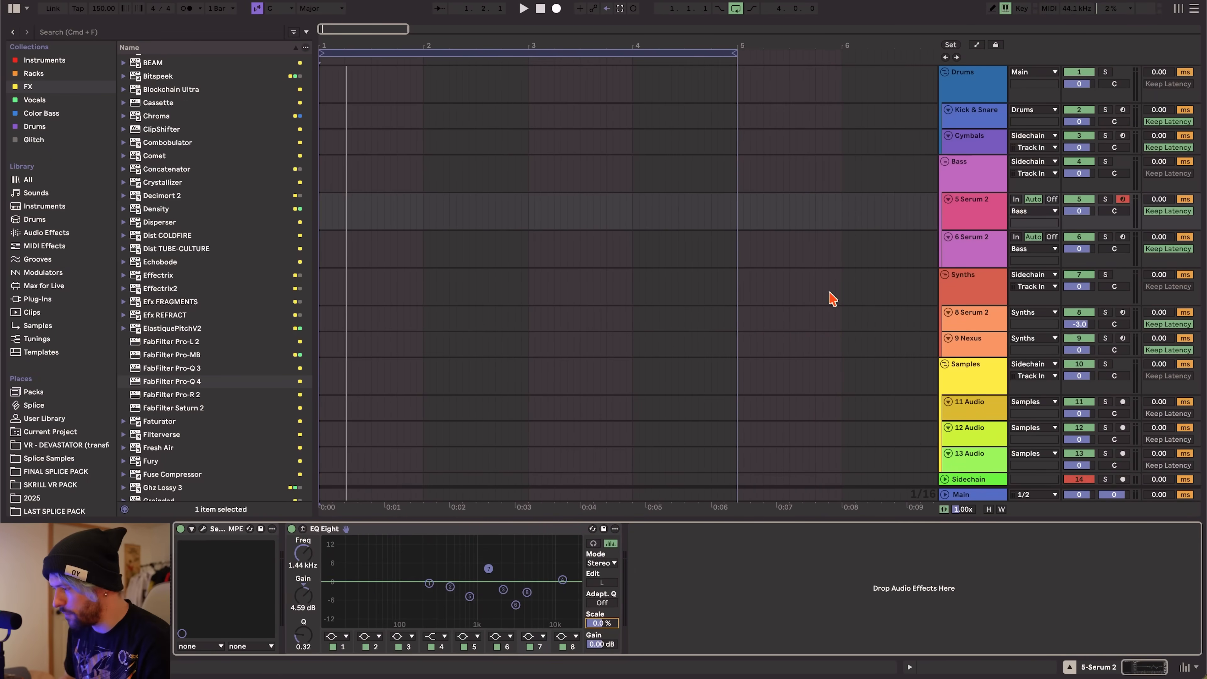
click(983, 228)
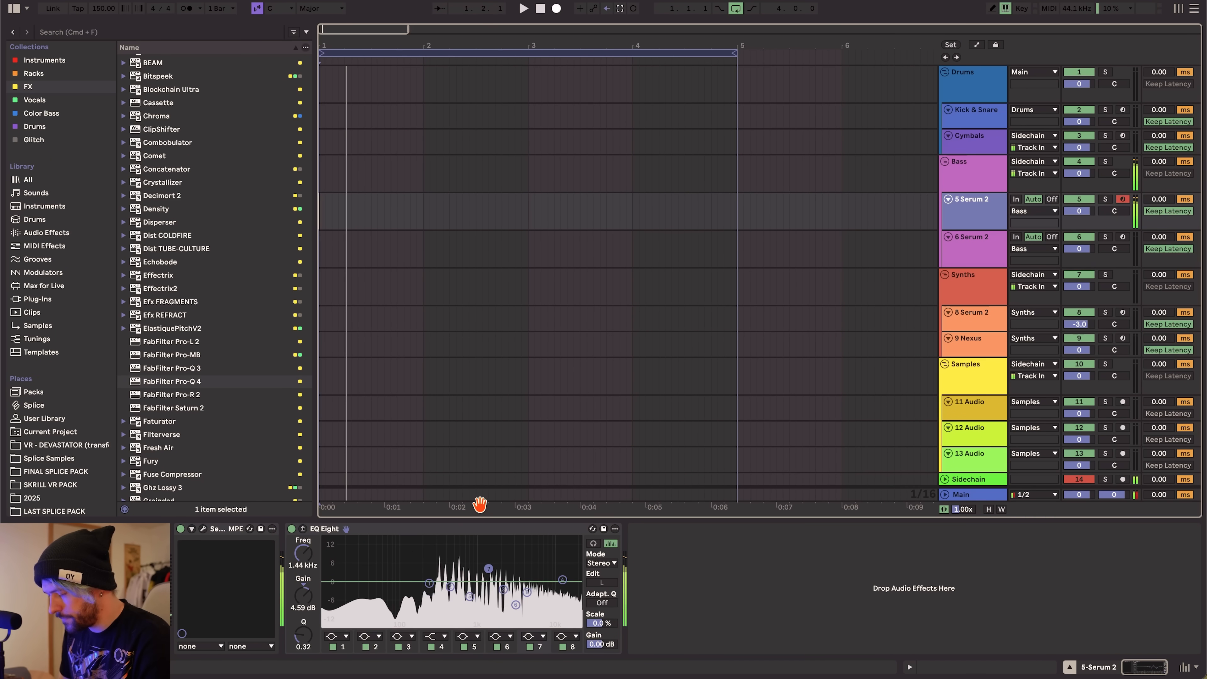
Set the Scale of EQ Eight on the 5 Serum 2 track to 50 %.
click(602, 623)
drag(602, 624, 602, 580)
drag(564, 621, 565, 613)
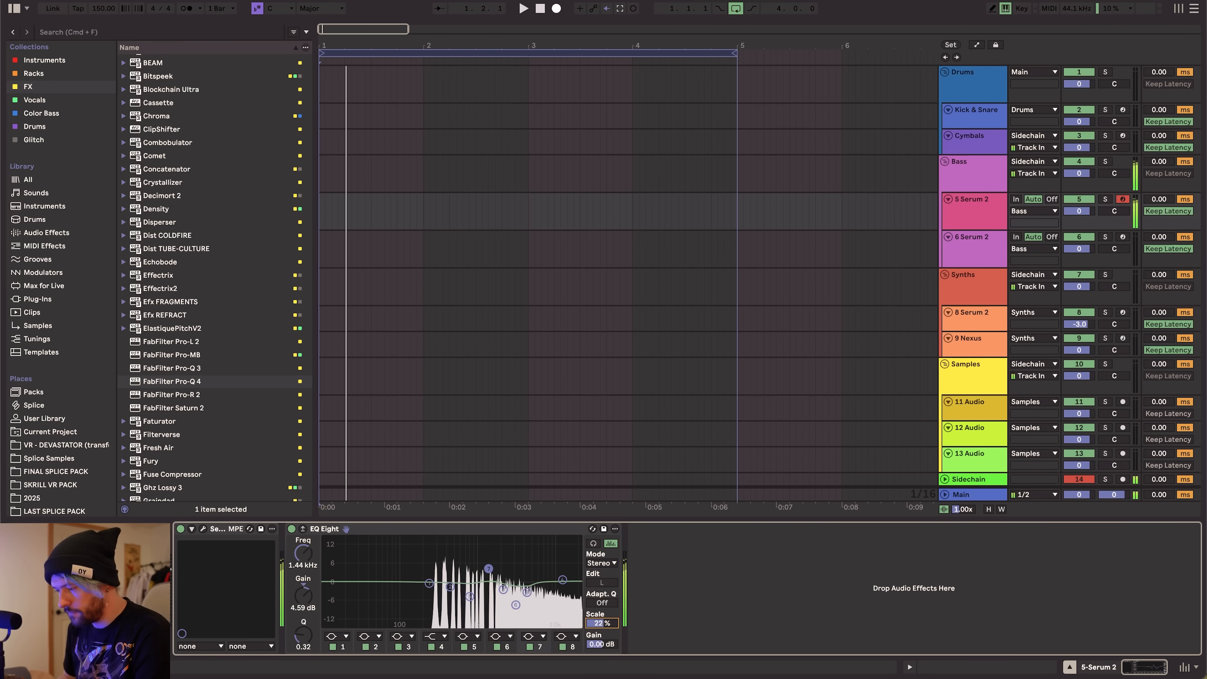
drag(602, 623, 601, 620)
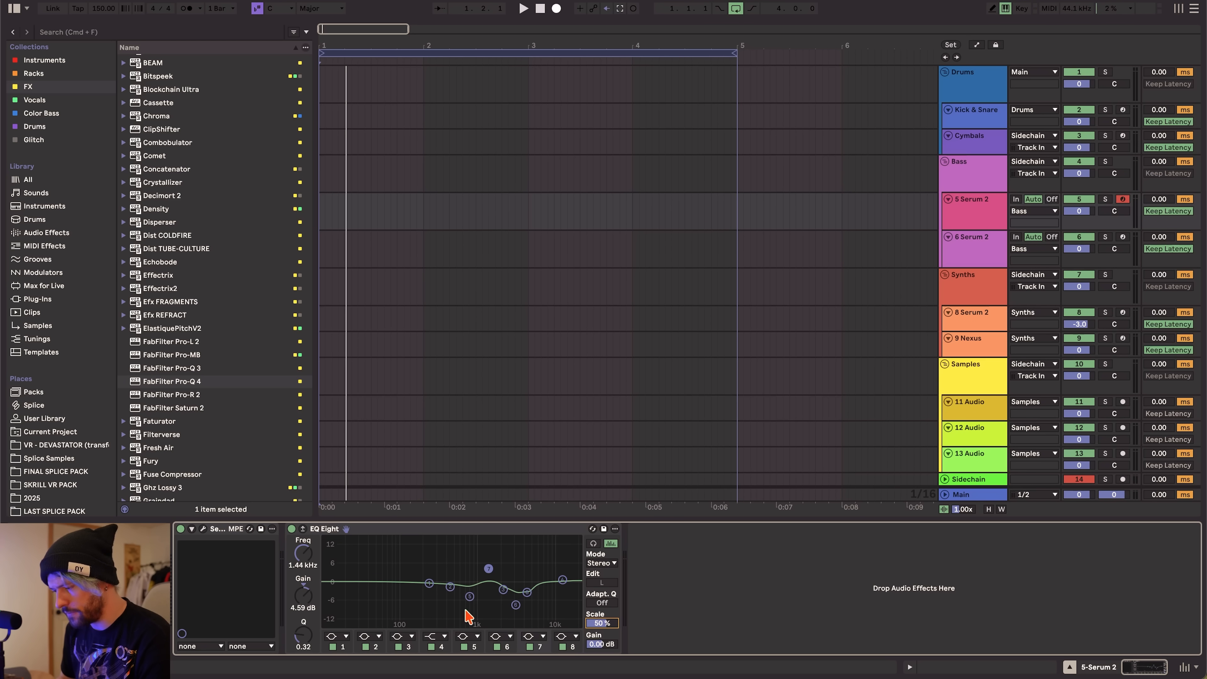
On the 8 Serum 2 track, lower EQ Eight band 3 to about -4.3 dB at about 3.75 kHz.
key(Down)
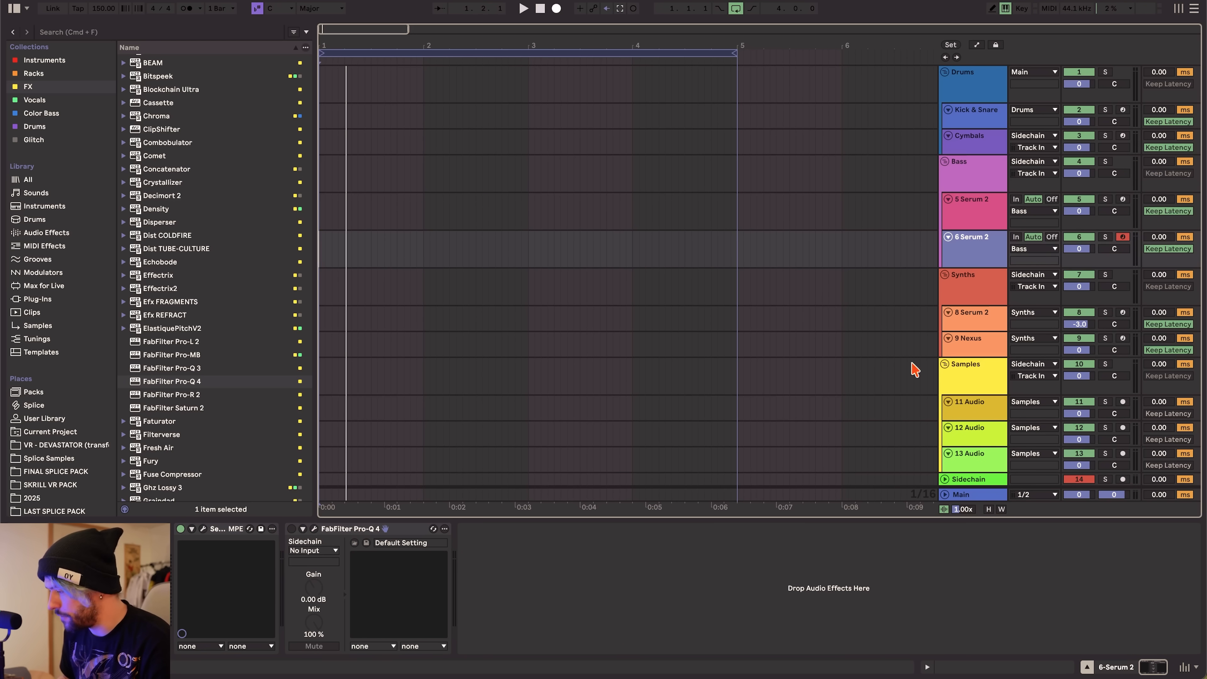
click(978, 302)
key(Down)
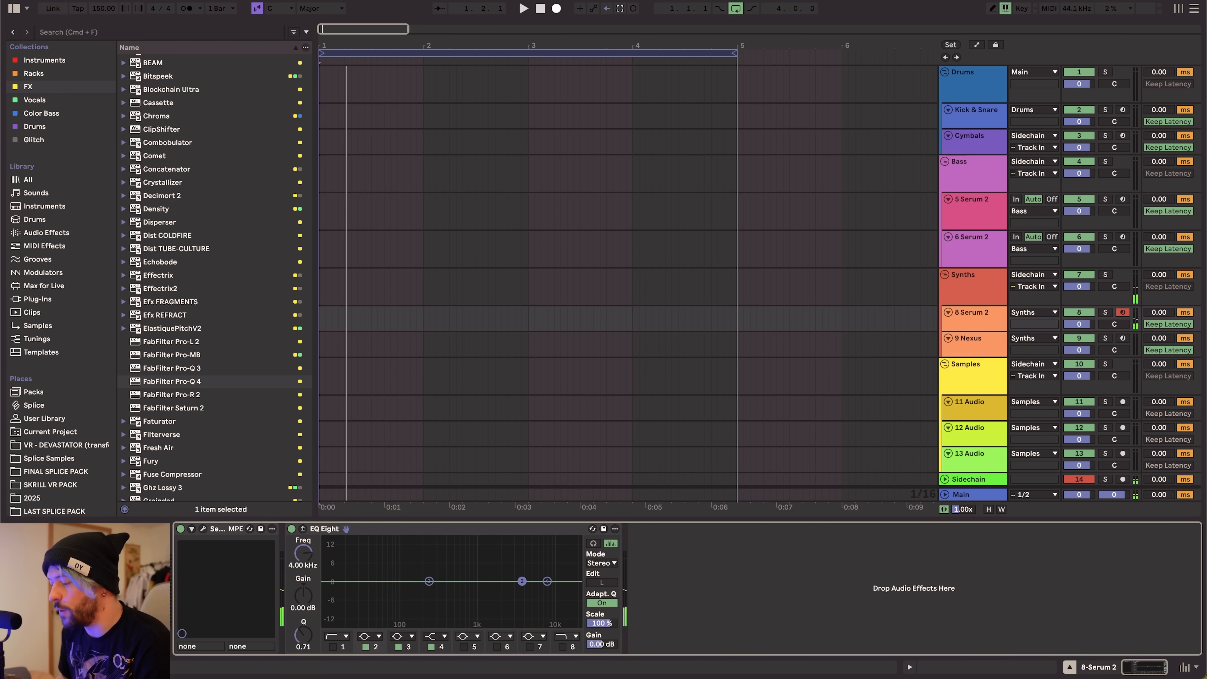
drag(522, 581, 517, 564)
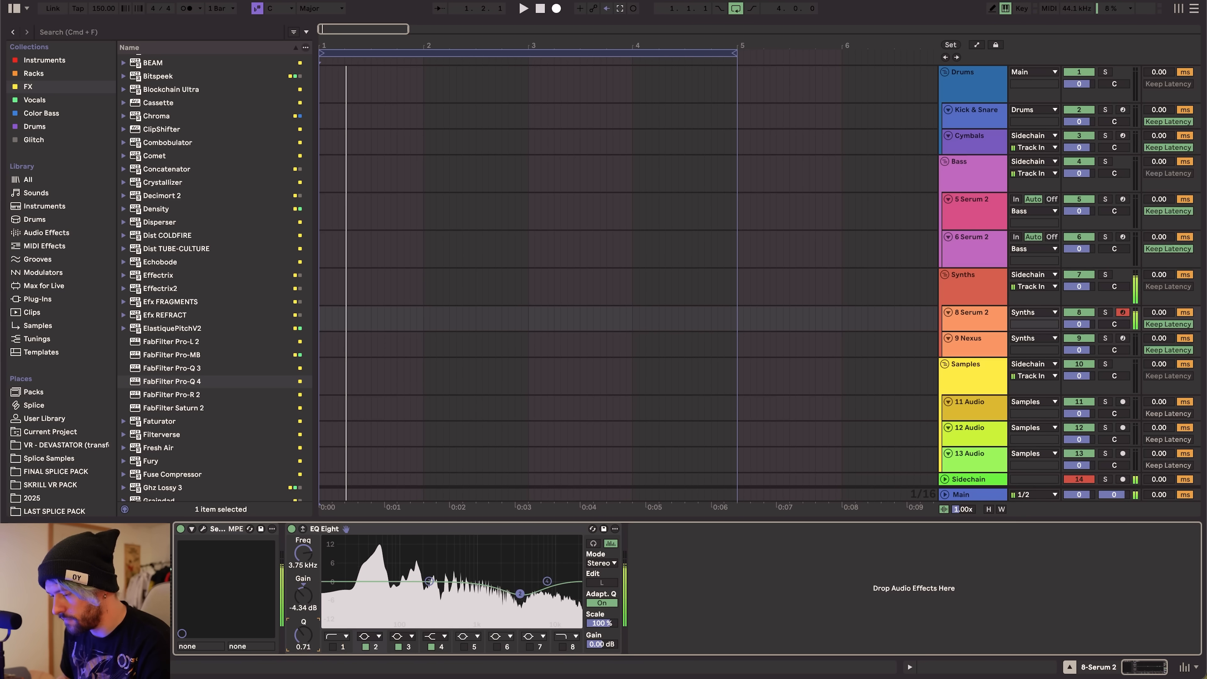
Cut EQ Eight band 2 by about 5 dB at about 261 Hz with Q 1.34, and fine-tune the upper dip.
drag(429, 581, 424, 540)
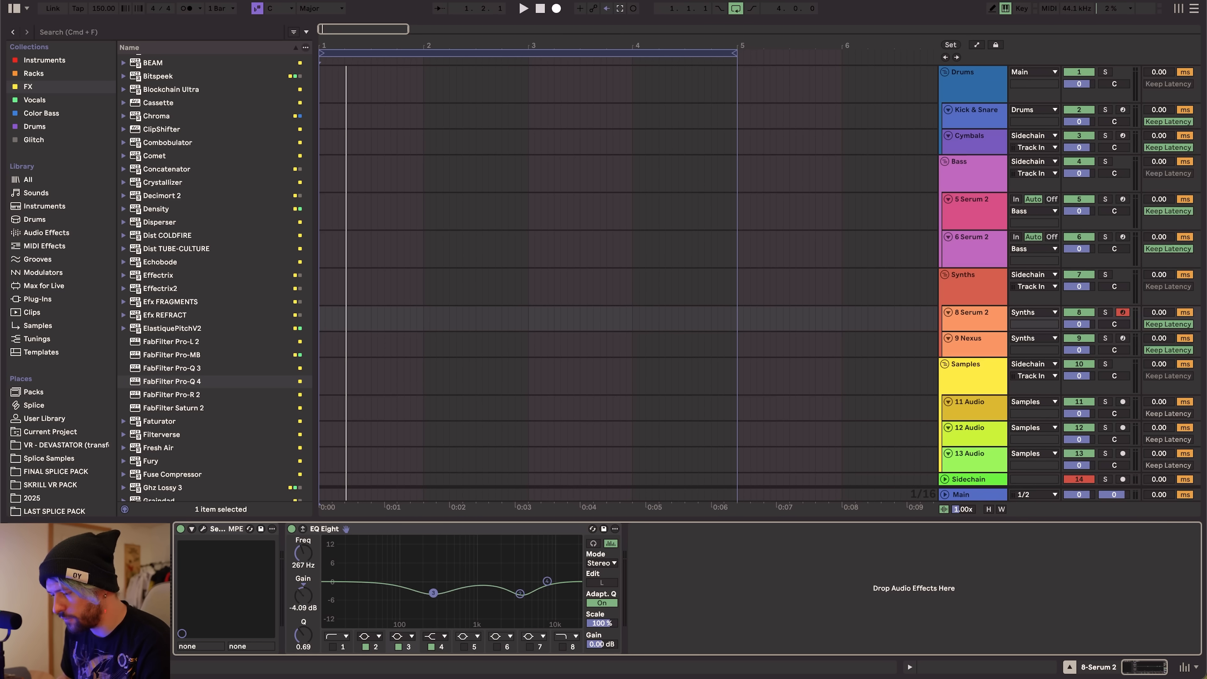
drag(433, 593, 429, 548)
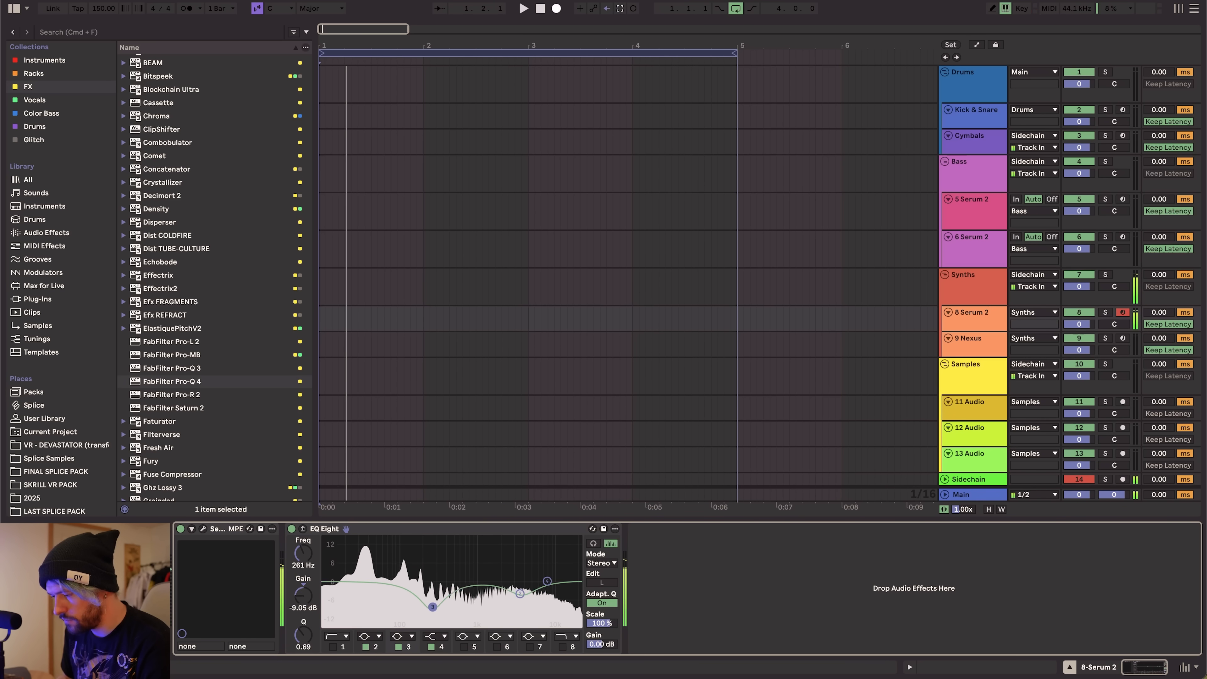
drag(303, 635, 303, 621)
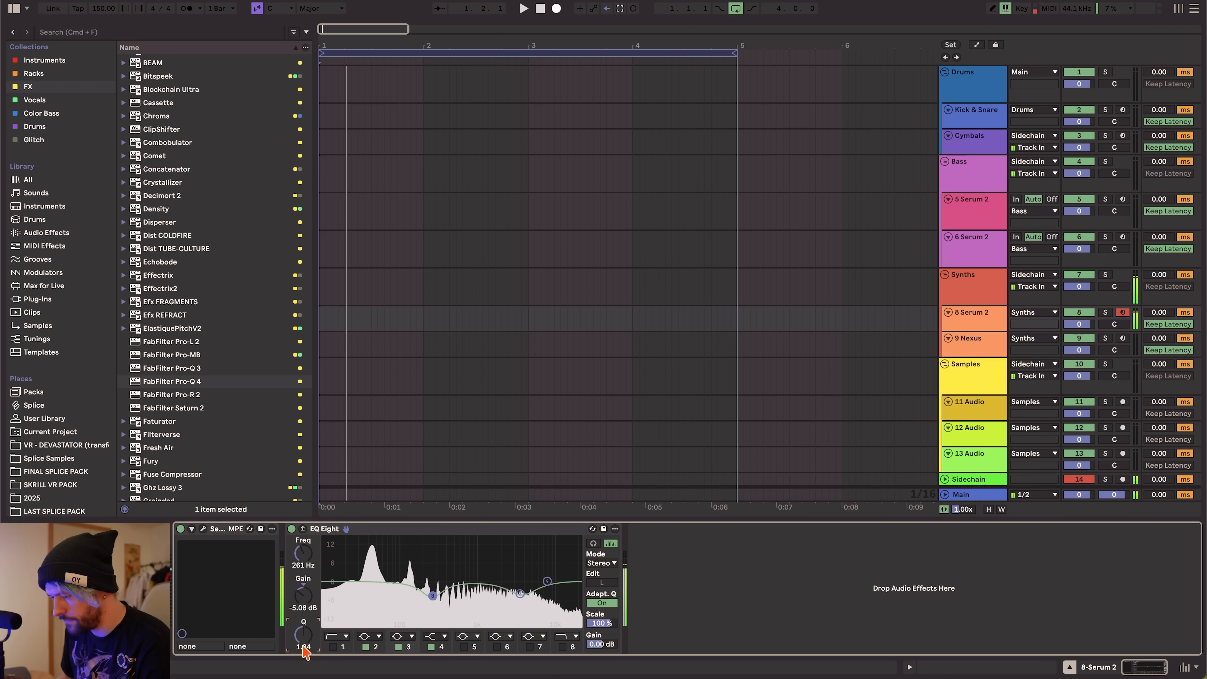
click(515, 532)
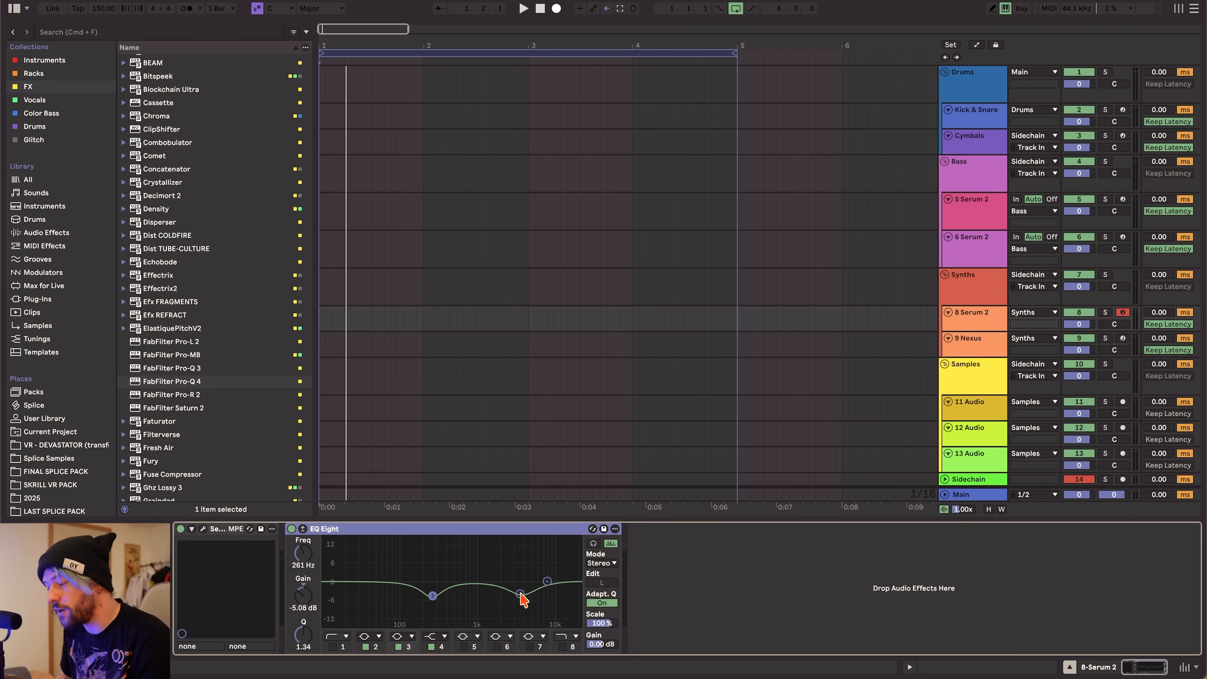
drag(520, 594, 520, 590)
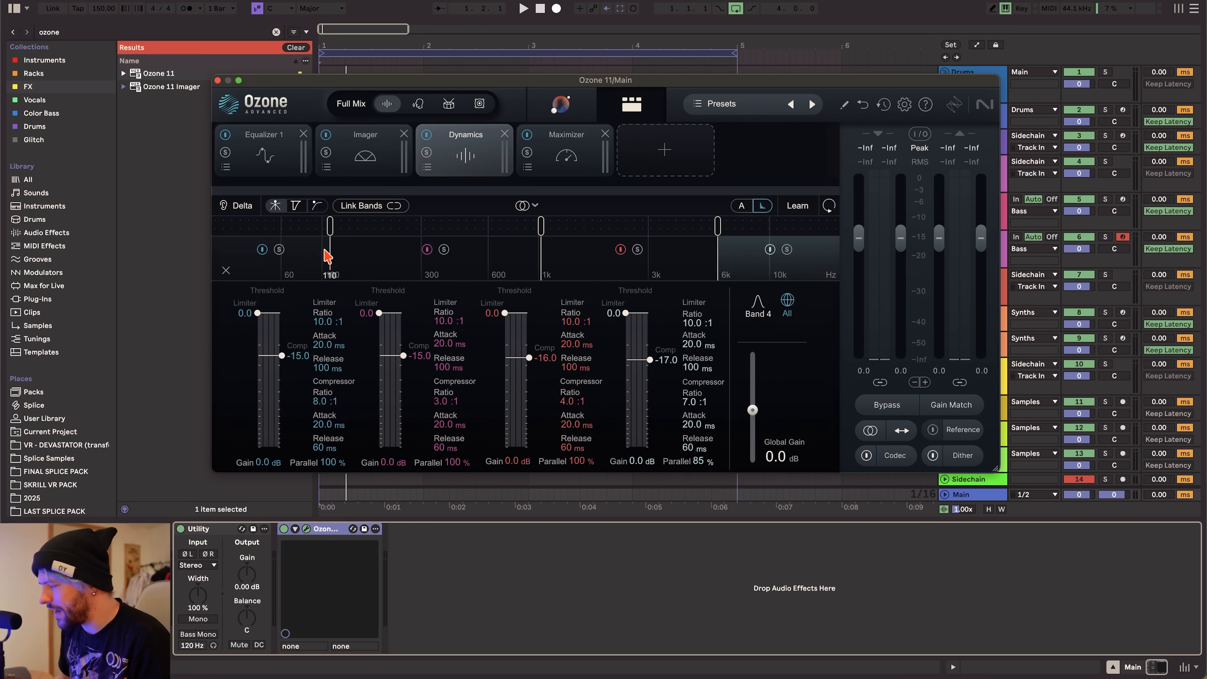
Go through the four compressor bands of Ozone's Dynamics module and raise the highest crossover slightly above 6 kHz.
click(317, 262)
click(376, 263)
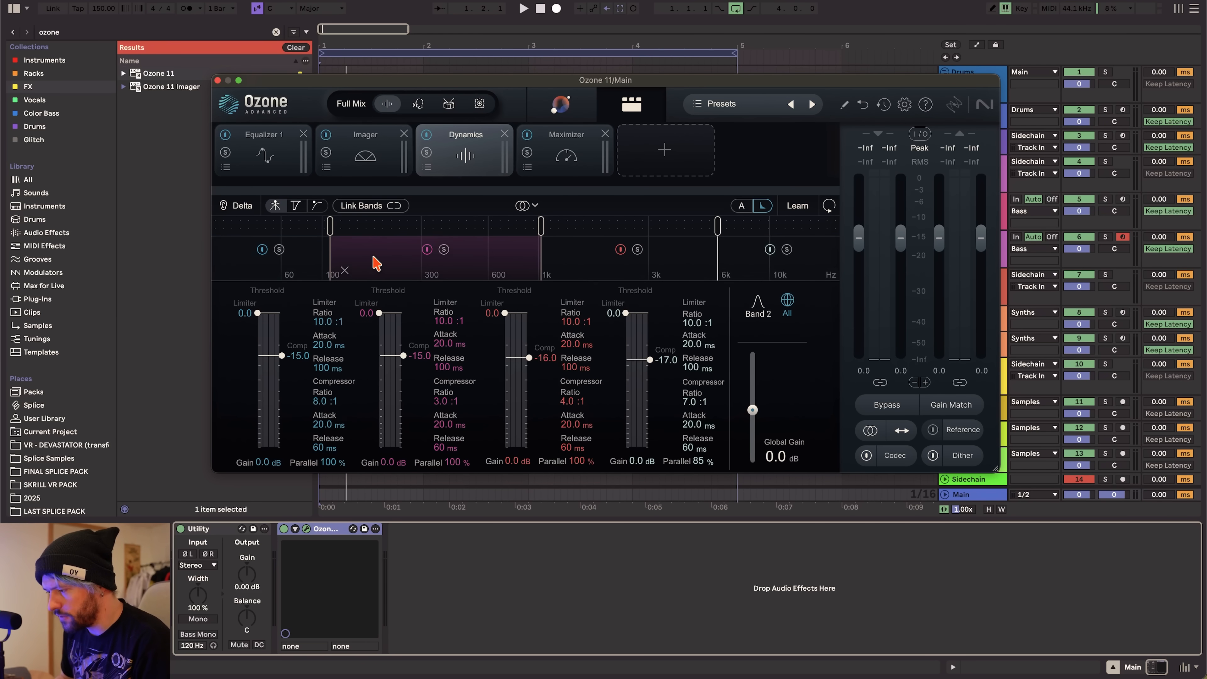
click(636, 269)
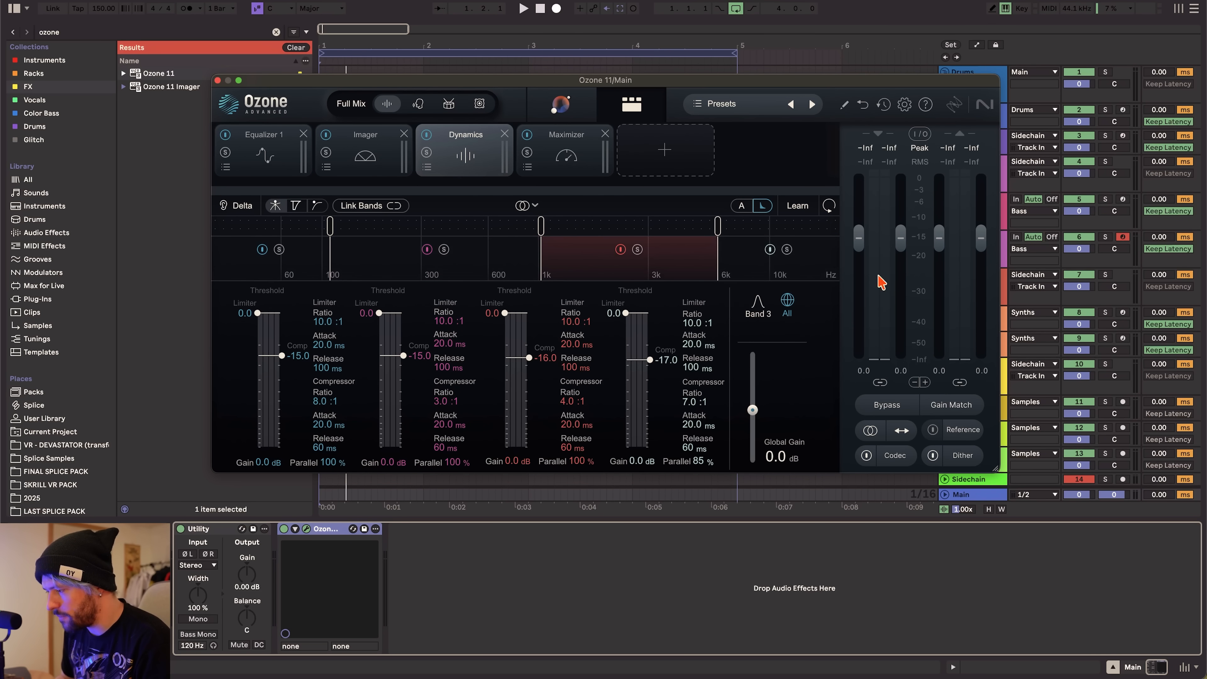
click(756, 263)
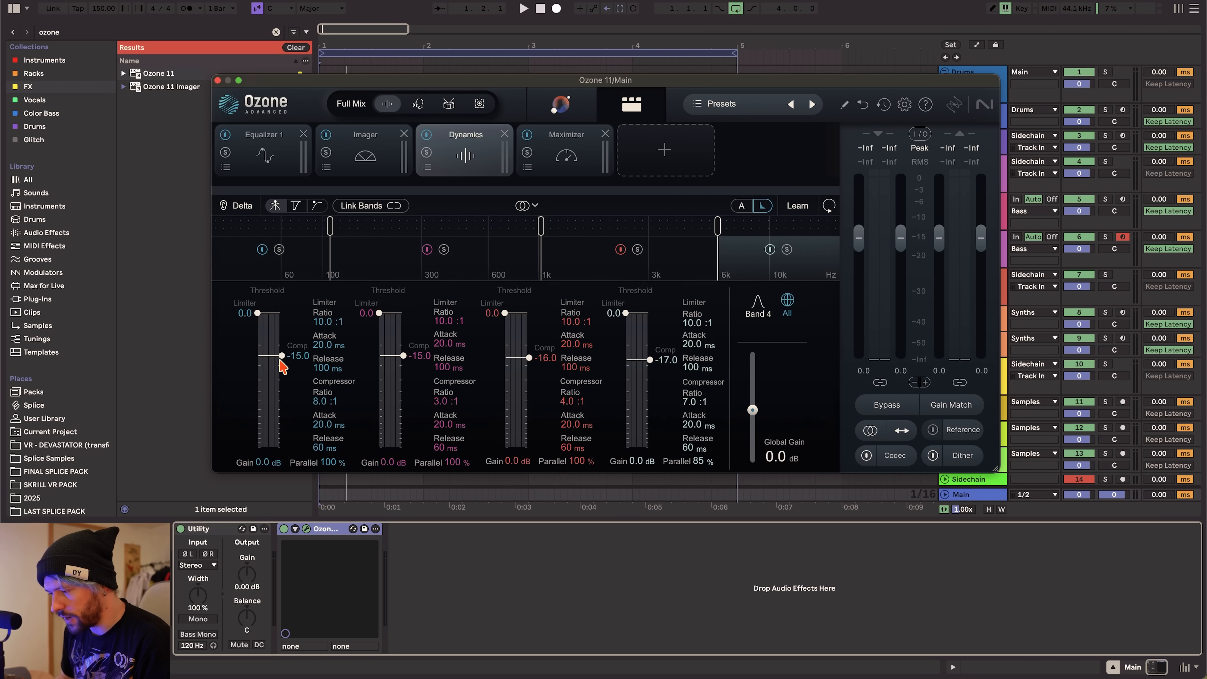
click(300, 269)
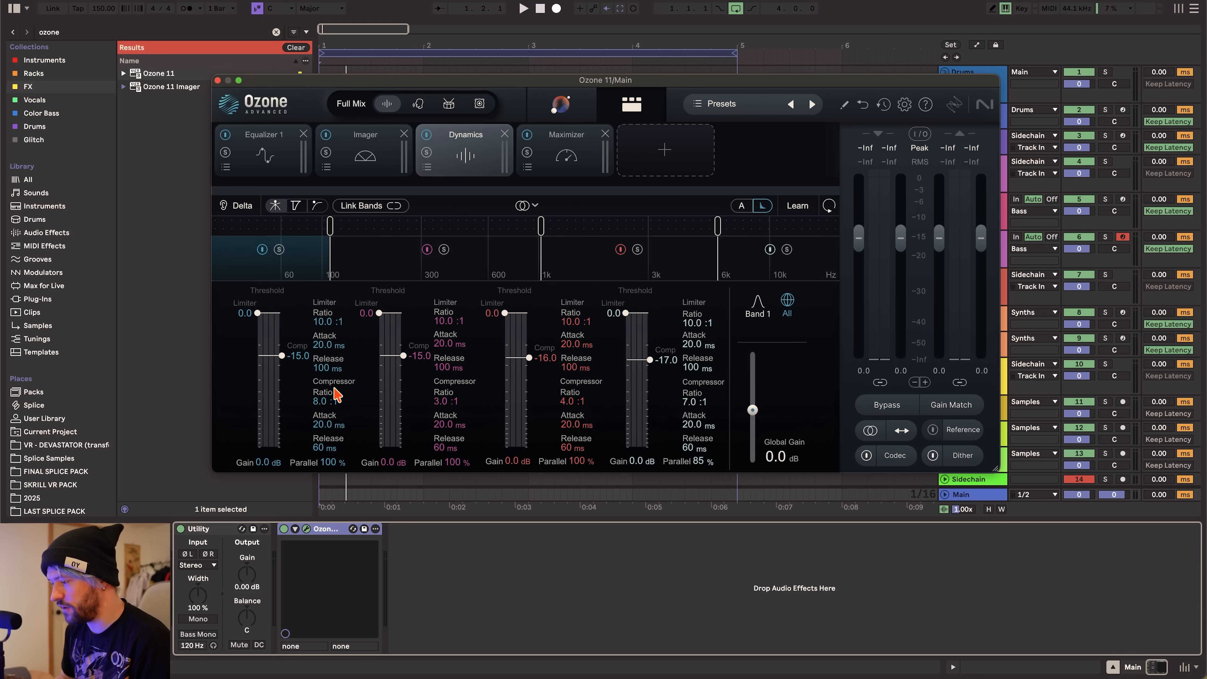
drag(718, 226, 732, 231)
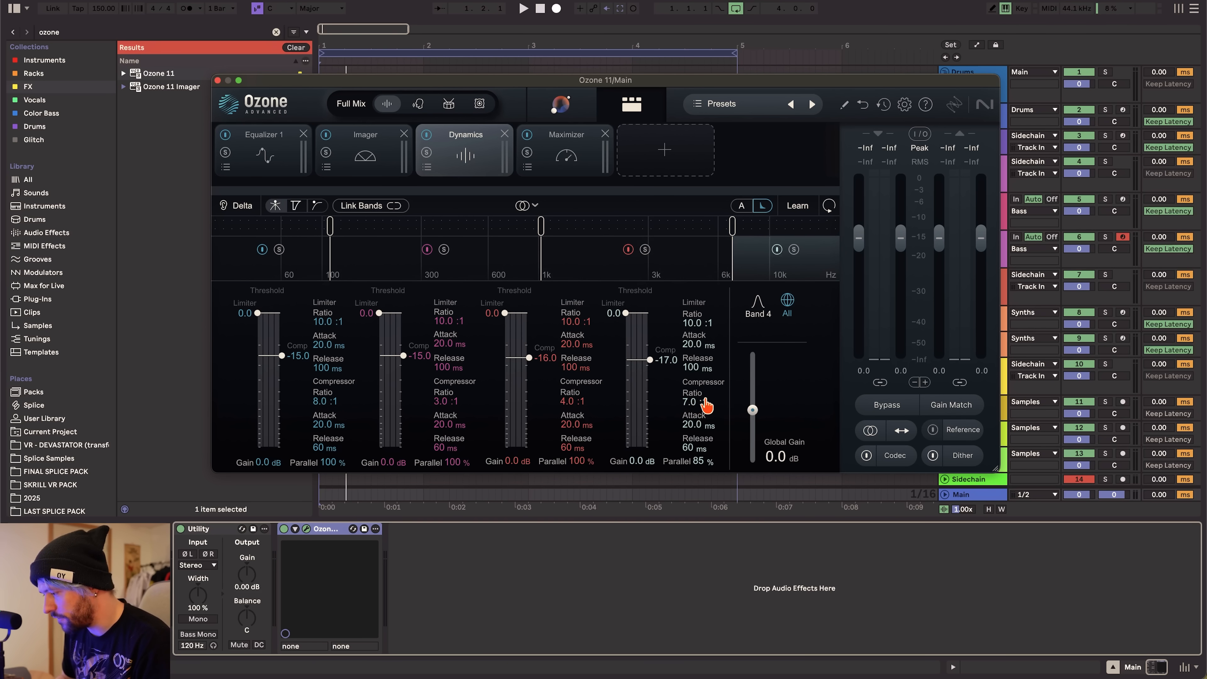
Compare the limiter and compressor settings of the lowest and highest bands in Ozone's Dynamics module.
key(super+Tab)
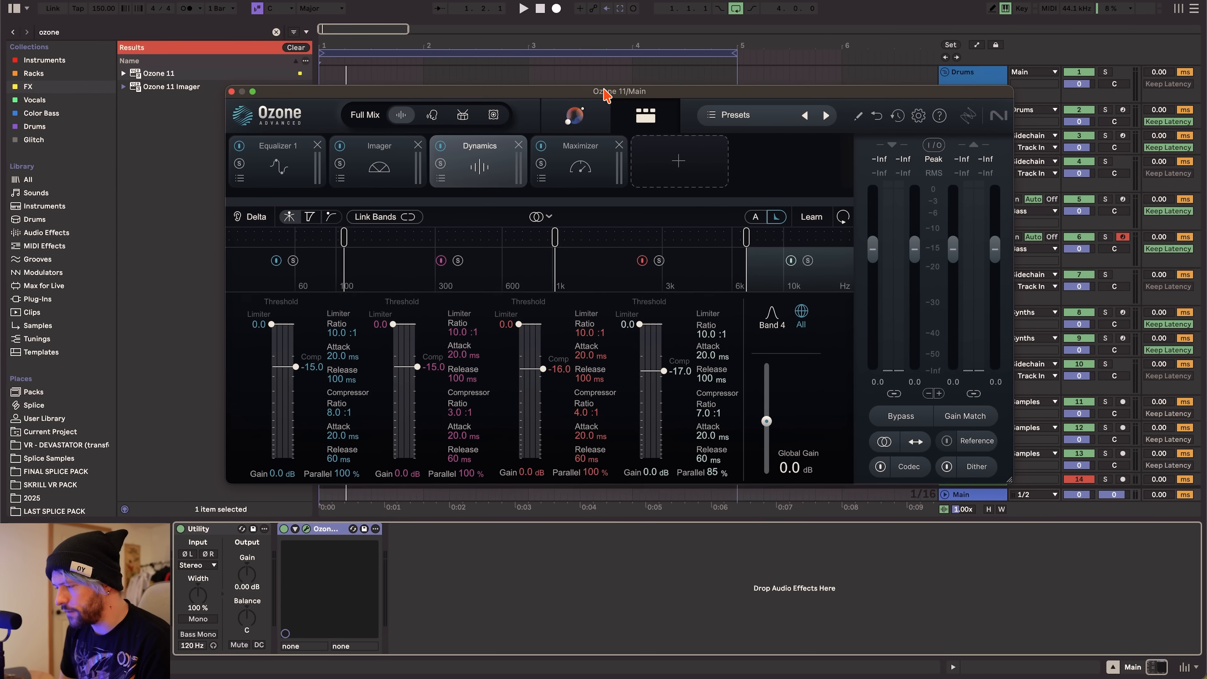
drag(595, 82, 609, 93)
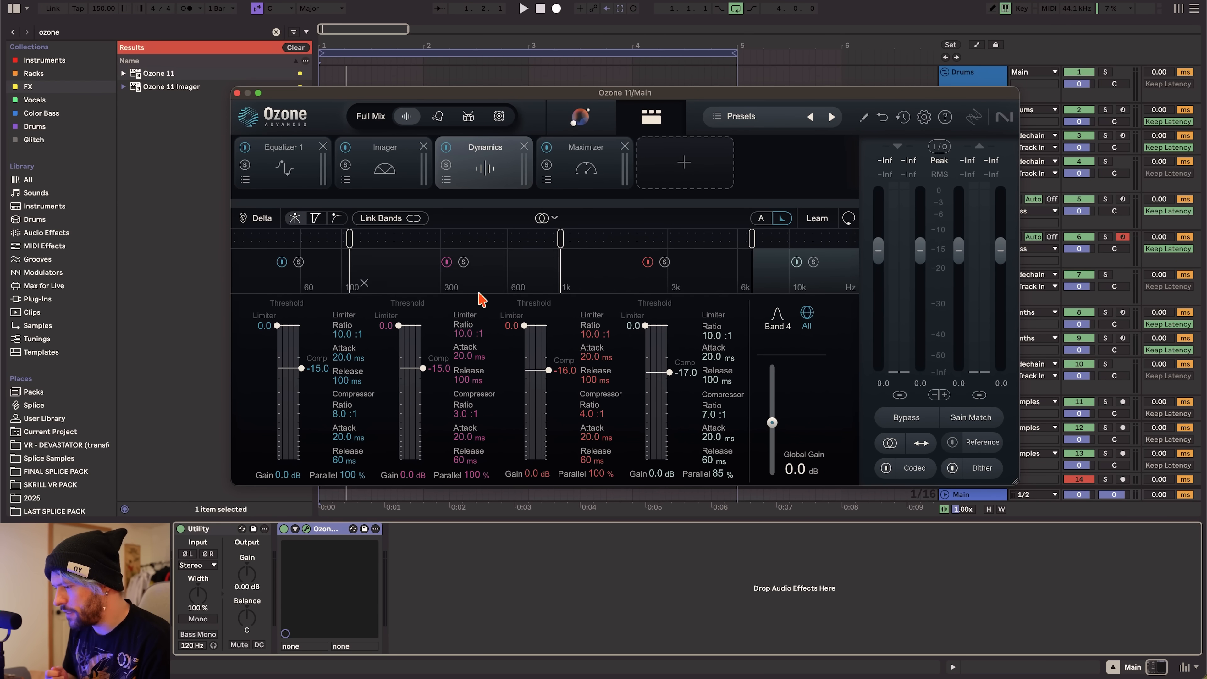
click(334, 271)
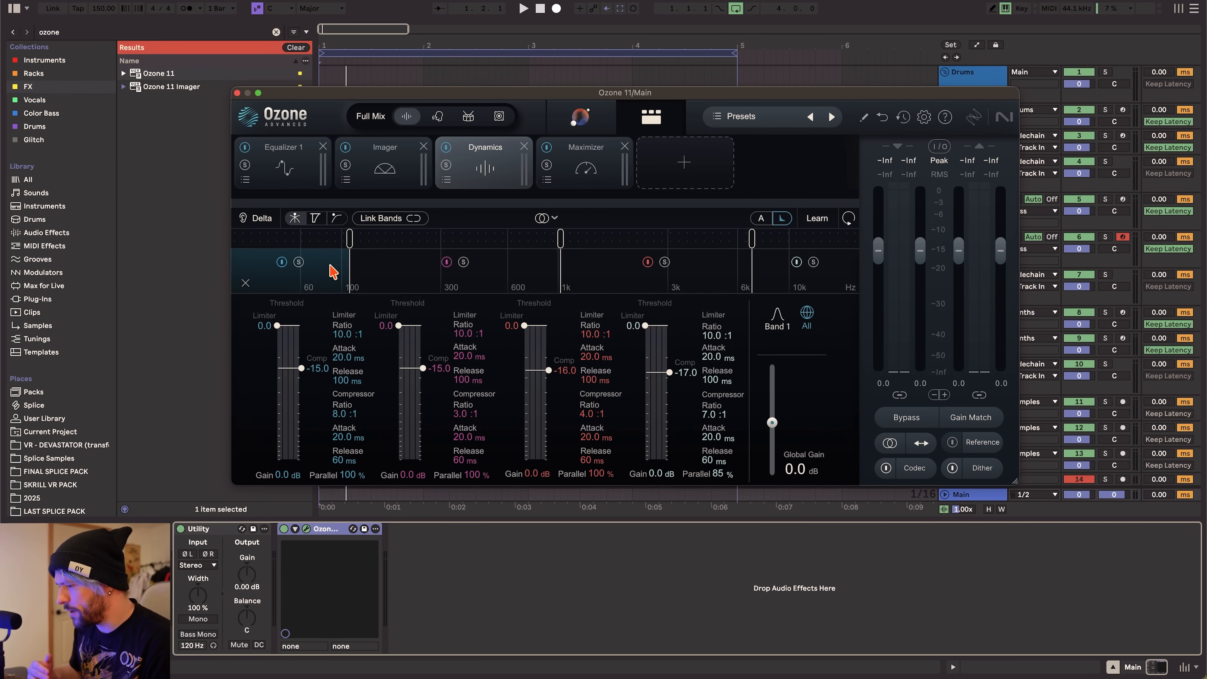
click(851, 281)
click(330, 280)
click(855, 274)
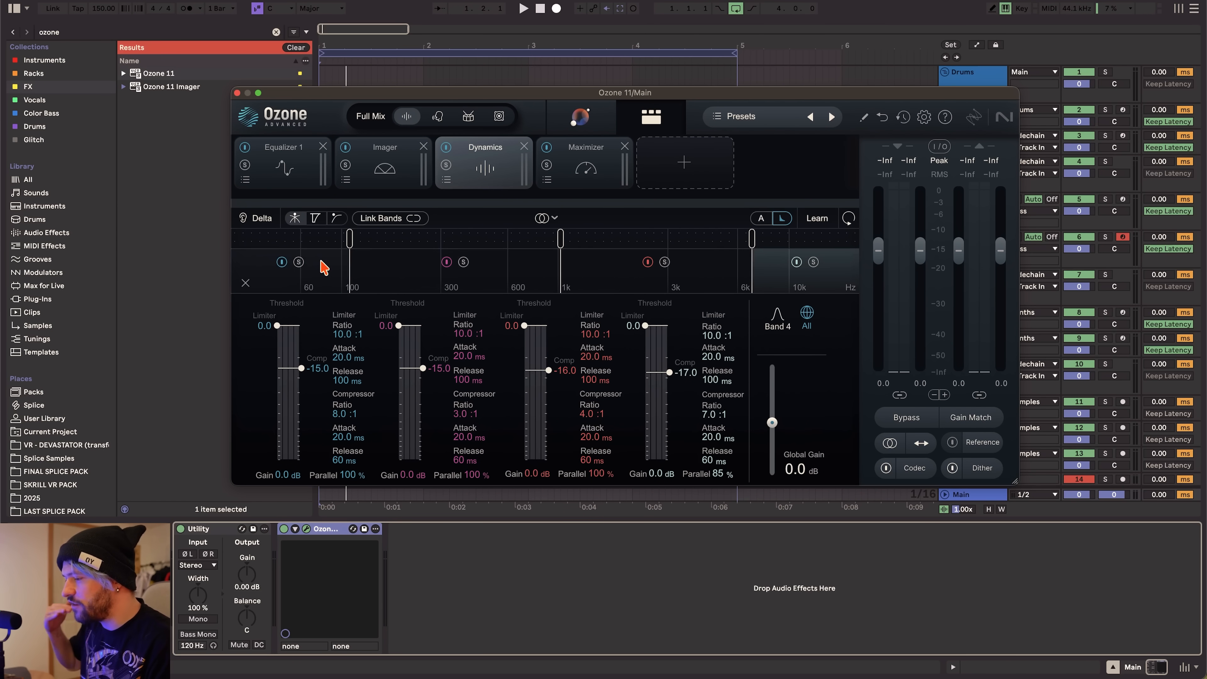
click(321, 284)
click(842, 284)
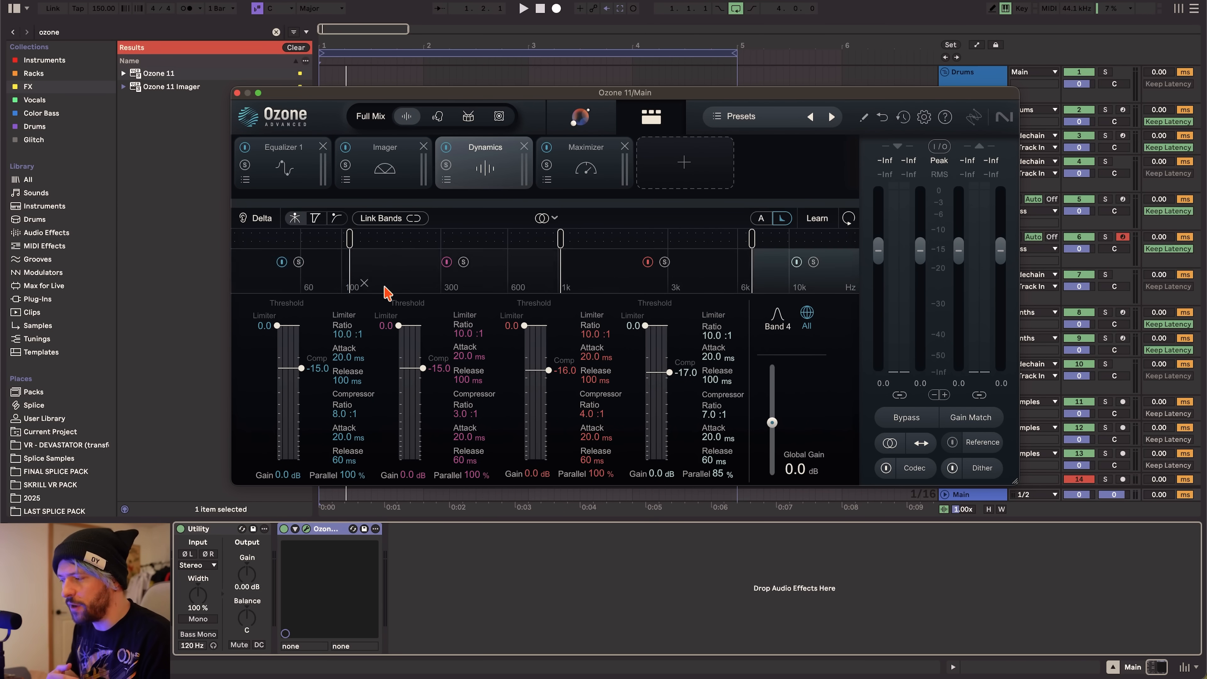
click(332, 279)
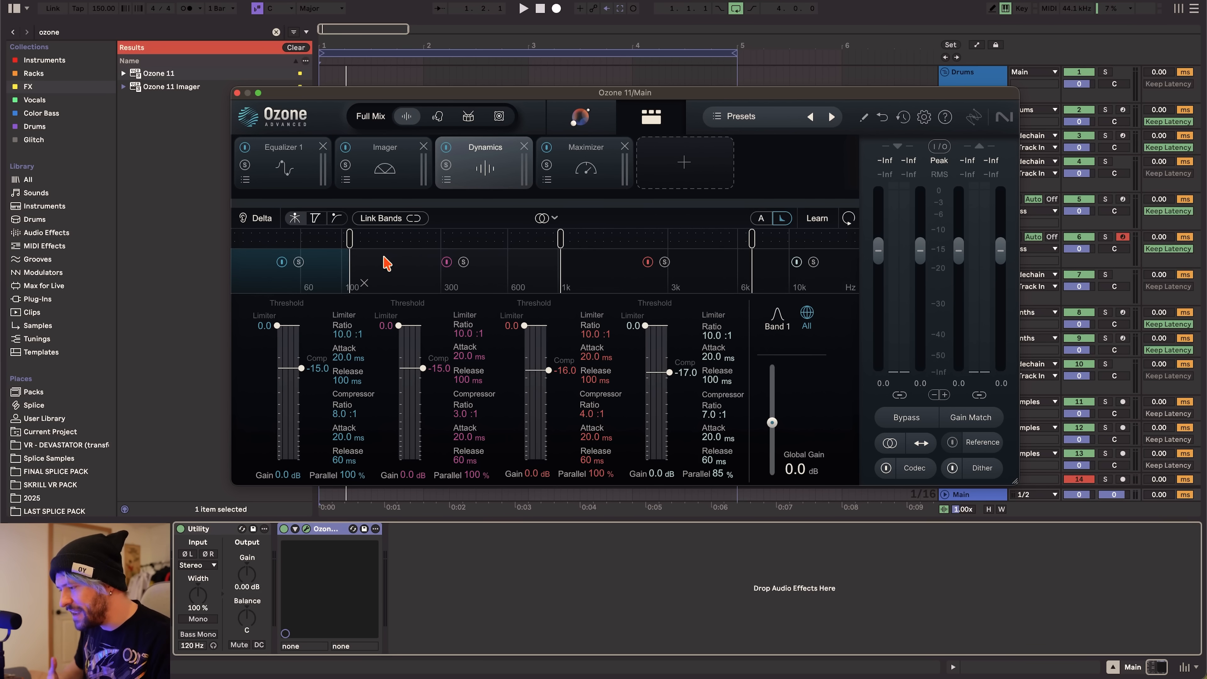
Examine the midrange and low Dynamics bands, and look at the Maximizer before returning to Dynamics.
click(528, 265)
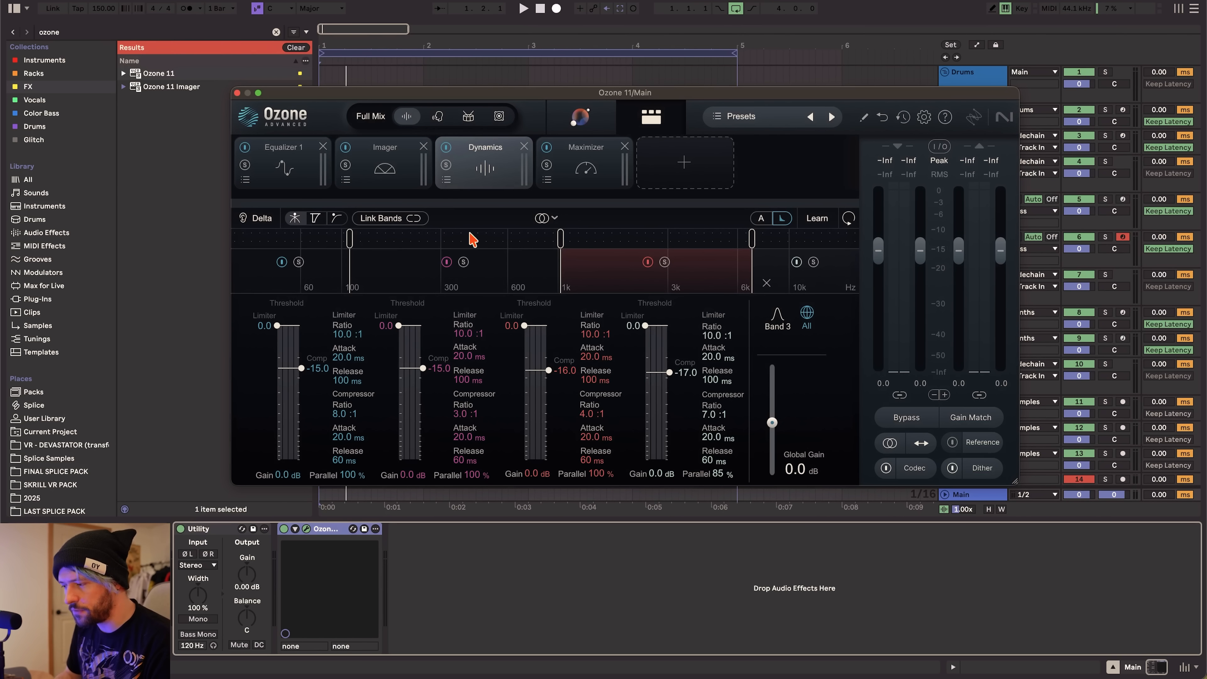
click(329, 279)
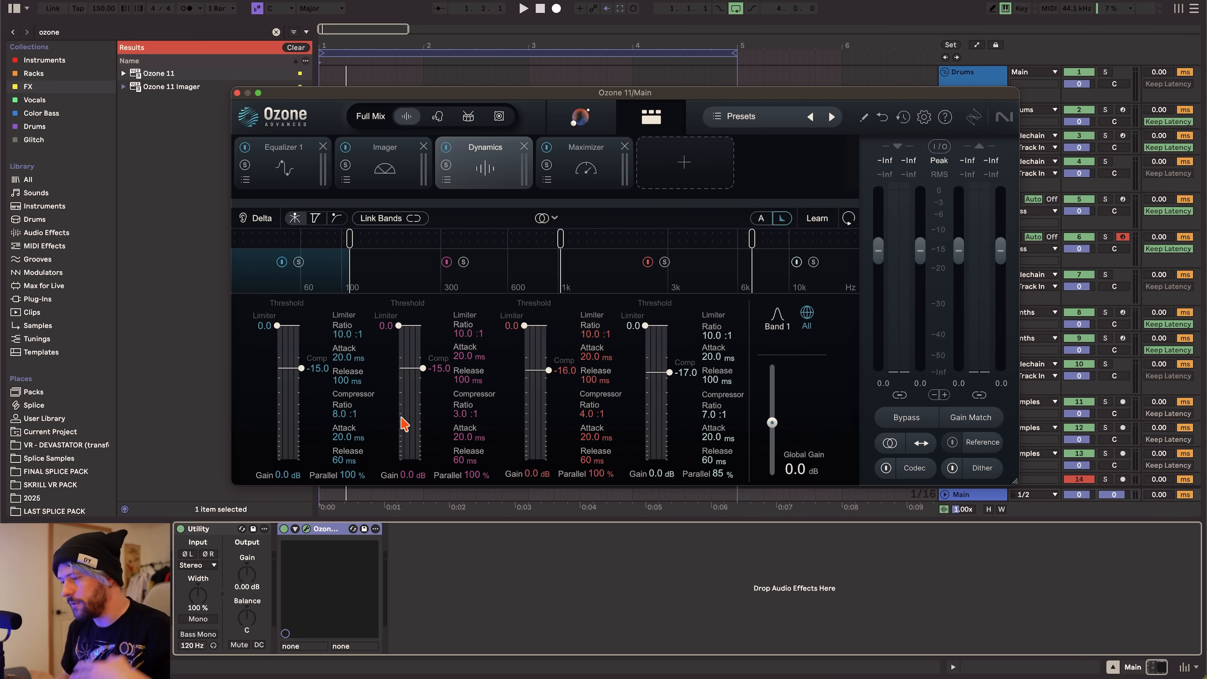
click(589, 166)
click(496, 166)
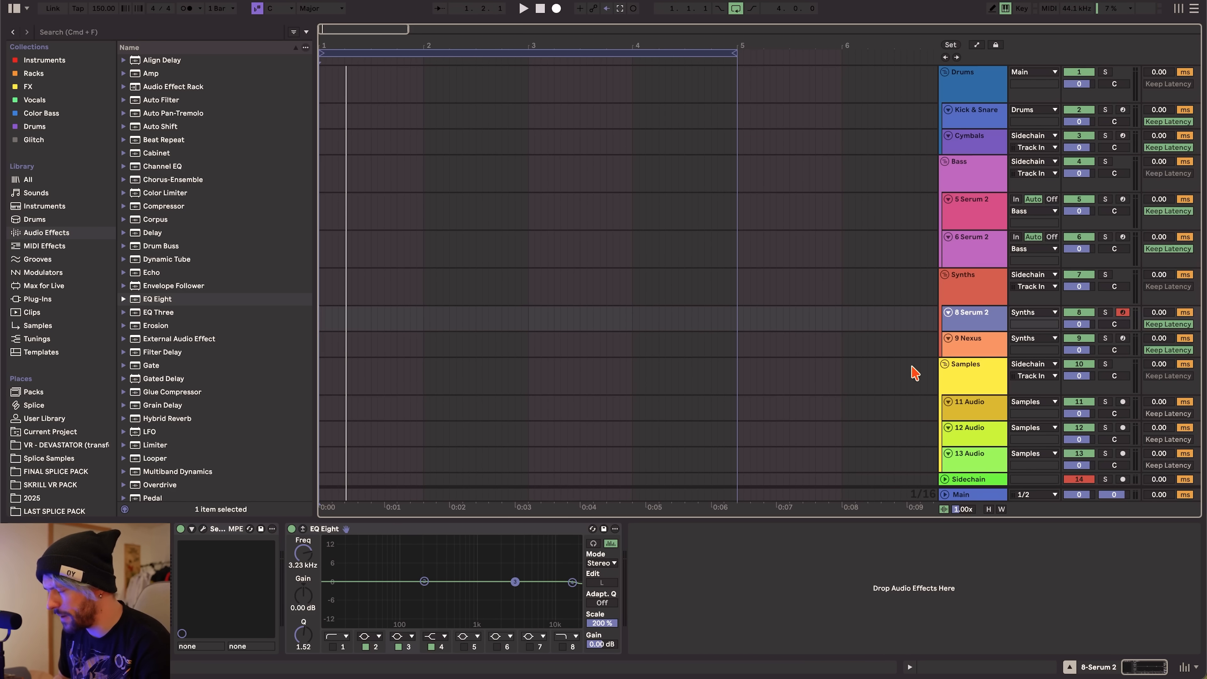
Undo the last EQ Eight change on the 8 Serum 2 track and flatten band 3 to about 0 dB at 3.23 kHz.
click(477, 527)
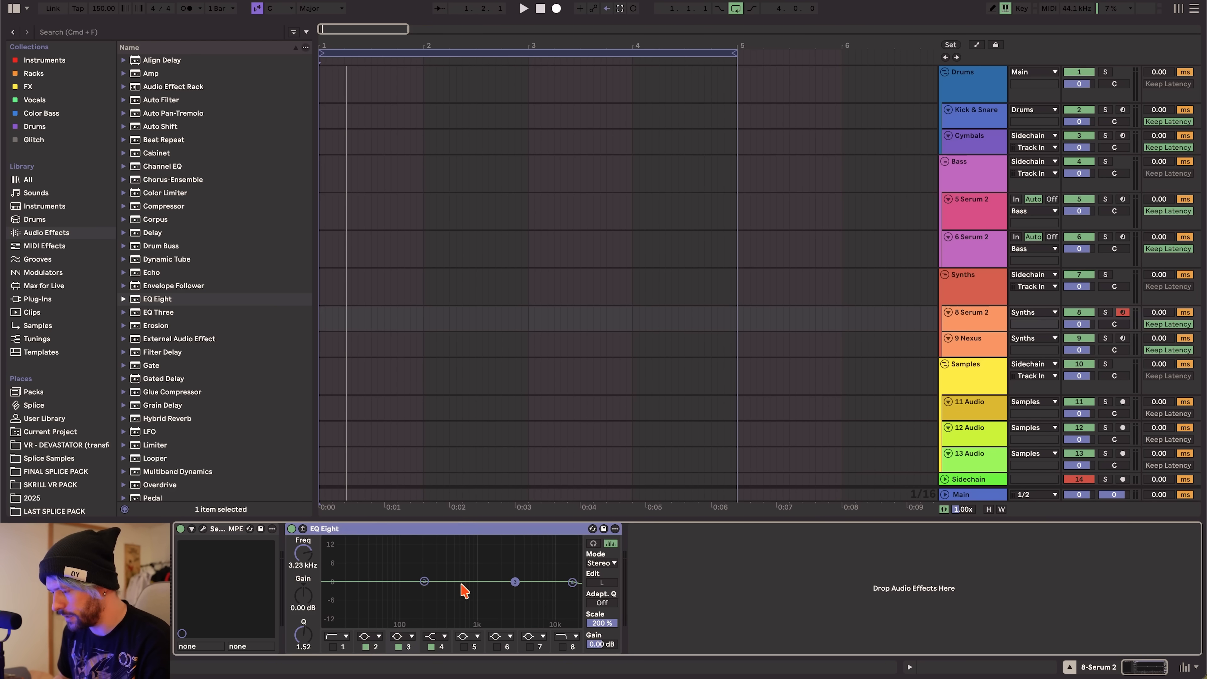
key(super+z)
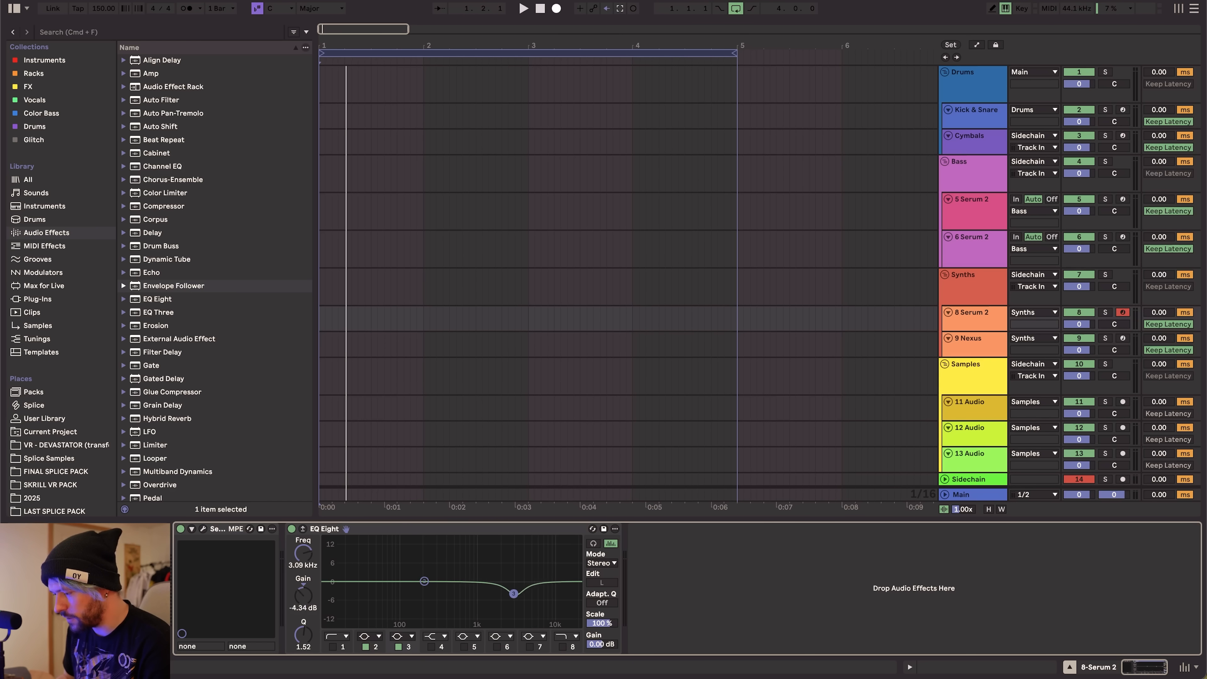
drag(514, 593, 513, 591)
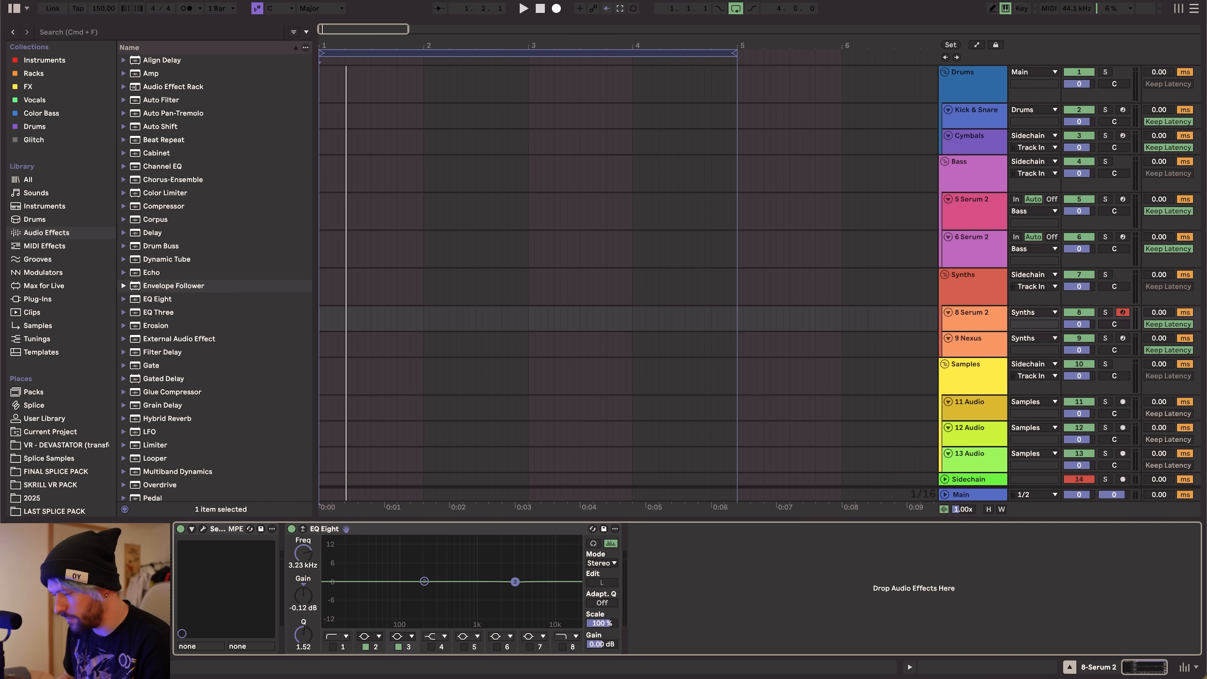
Insert an Envelope Follower with 4.9 dB gain before EQ Eight, and add a second EQ Eight in front of it.
drag(174, 286, 285, 590)
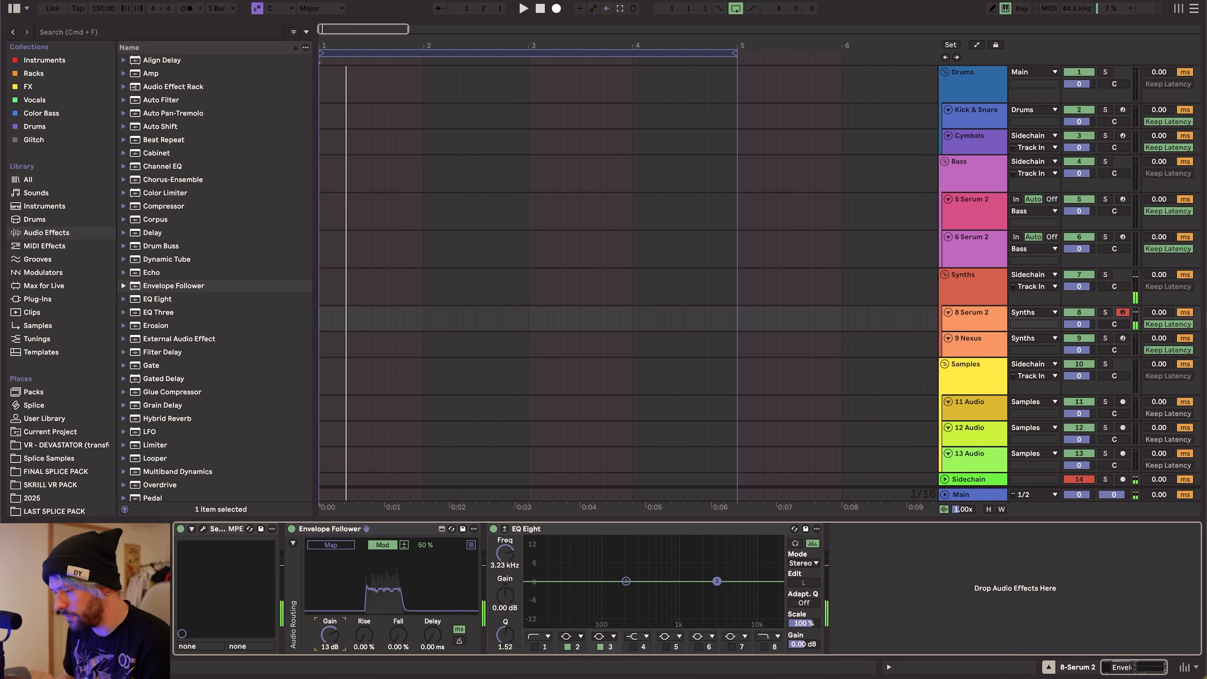
mouse_move(330, 635)
mouse_down()
mouse_move(330, 614)
mouse_move(330, 625)
mouse_up()
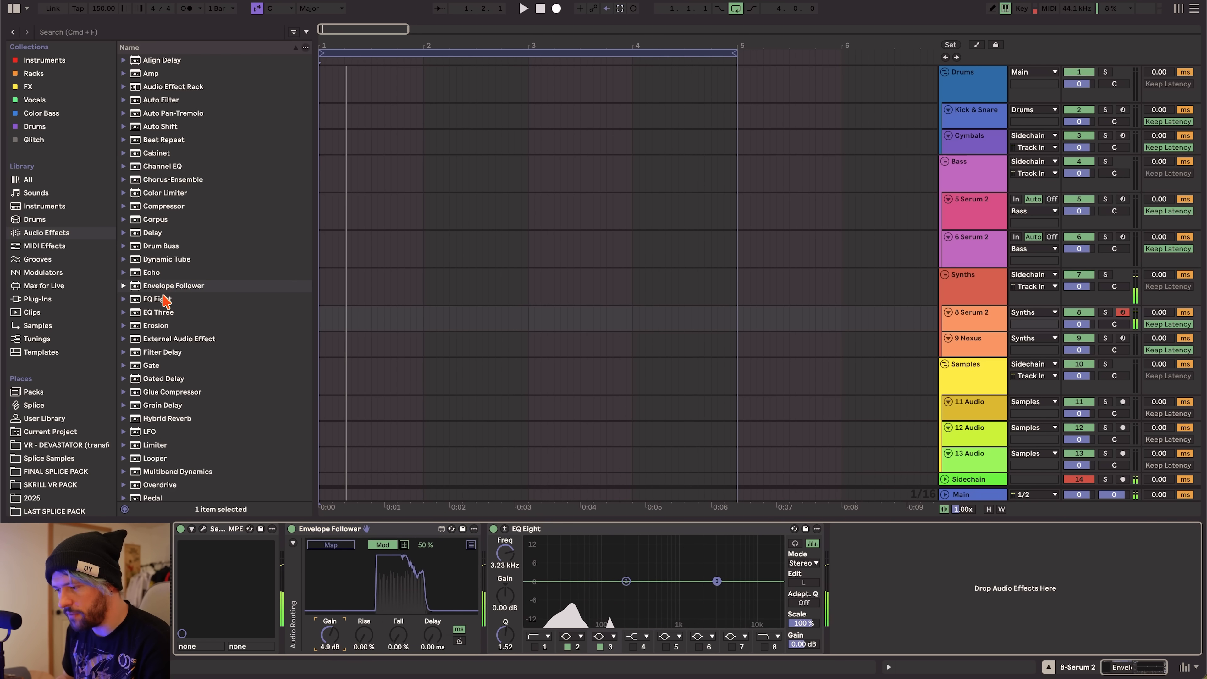
drag(159, 299, 284, 570)
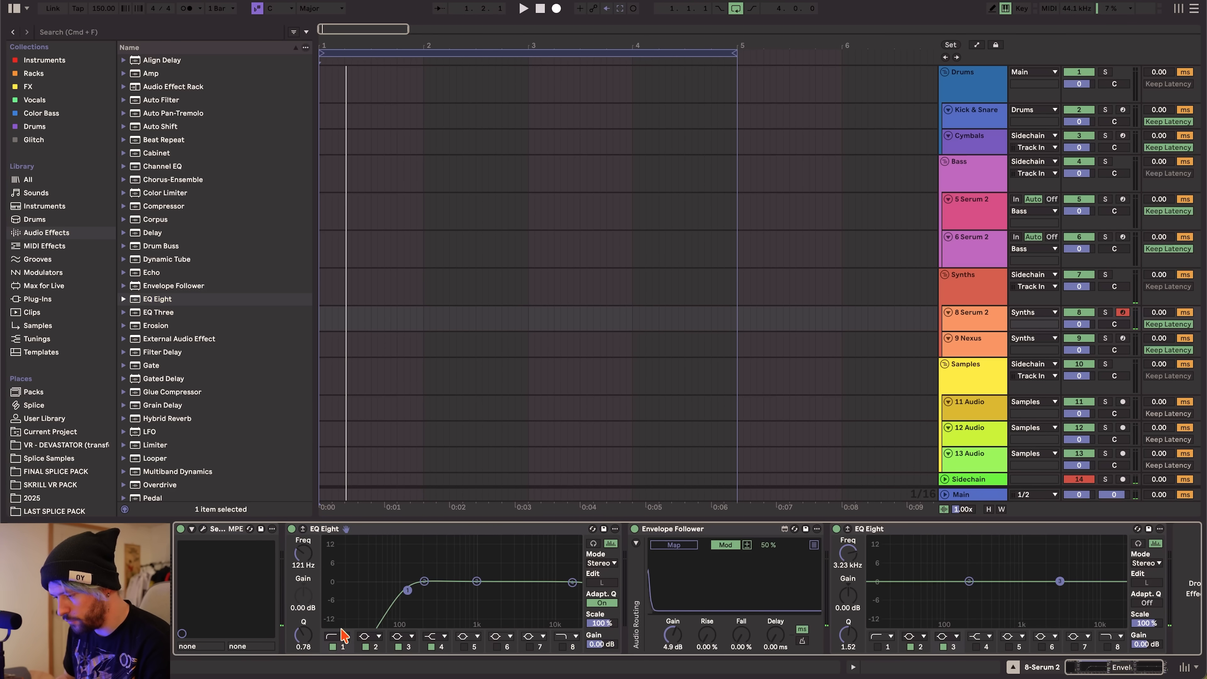
In the first EQ Eight, isolate a narrow upper-mid range with a steep band 1 low cut at about 1.82 kHz and a steep band 8 high cut.
click(337, 636)
click(337, 649)
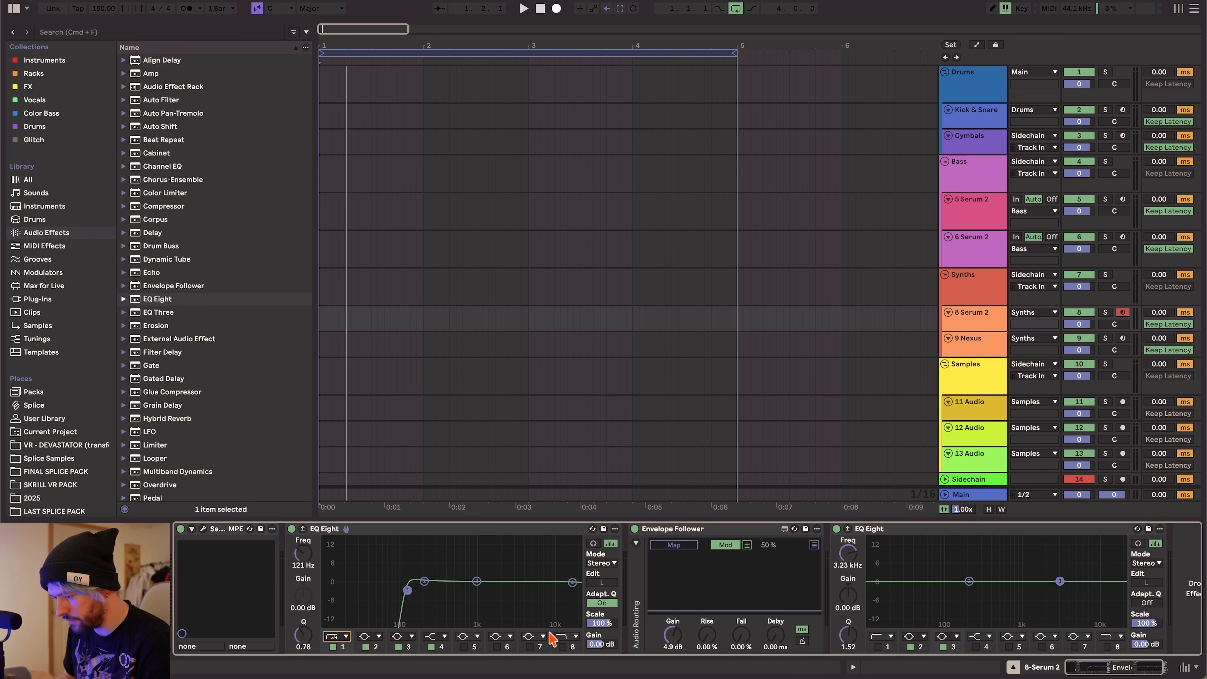
click(562, 647)
click(565, 636)
click(563, 648)
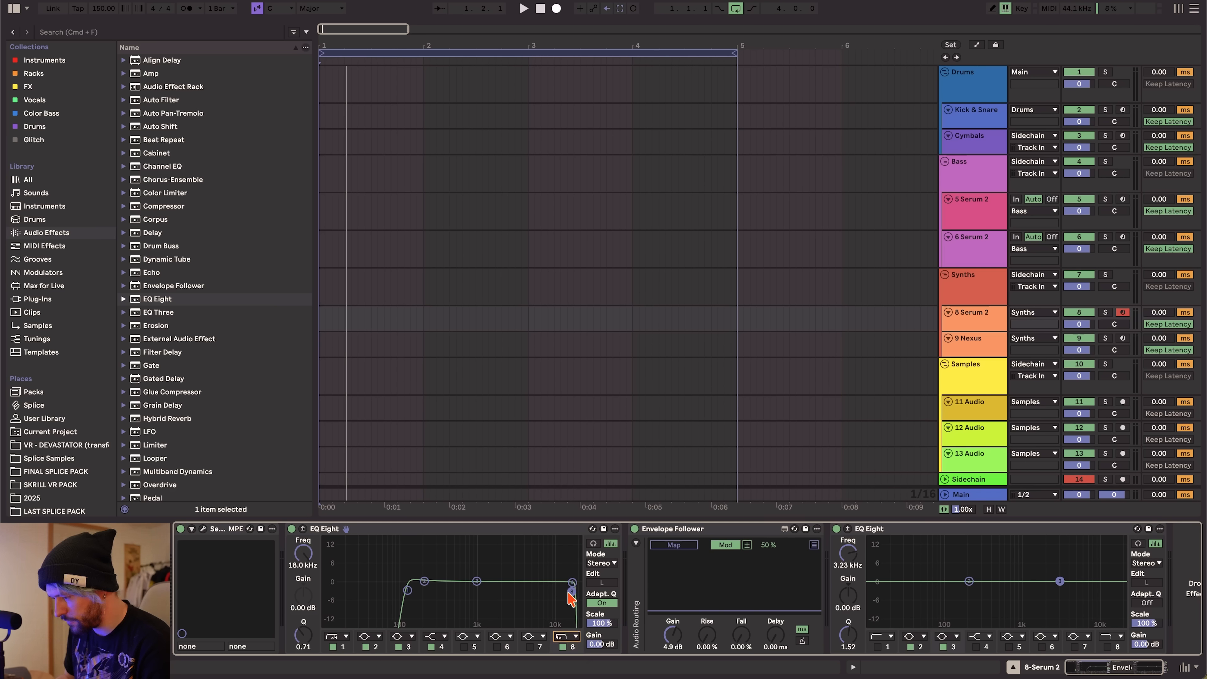
drag(571, 592, 525, 590)
drag(408, 590, 495, 586)
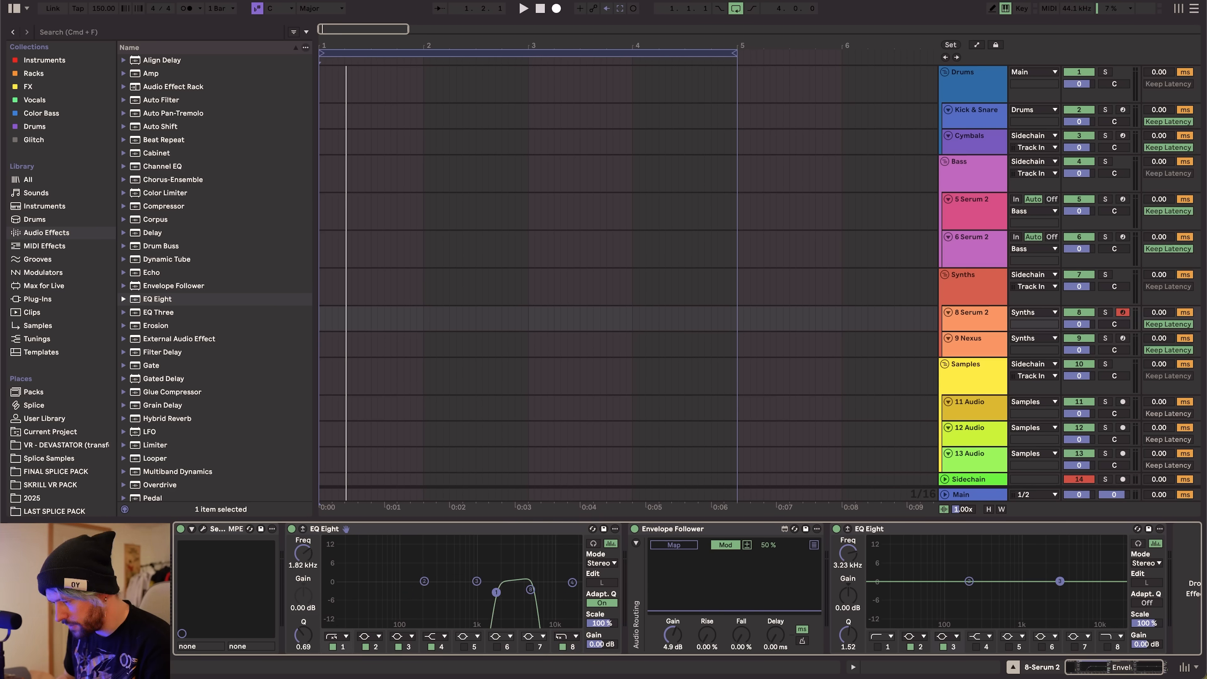
Set the first EQ Eight's high cut frequency to 5.05 kHz and raise the Envelope Follower's gain to 18 dB.
drag(531, 590, 529, 592)
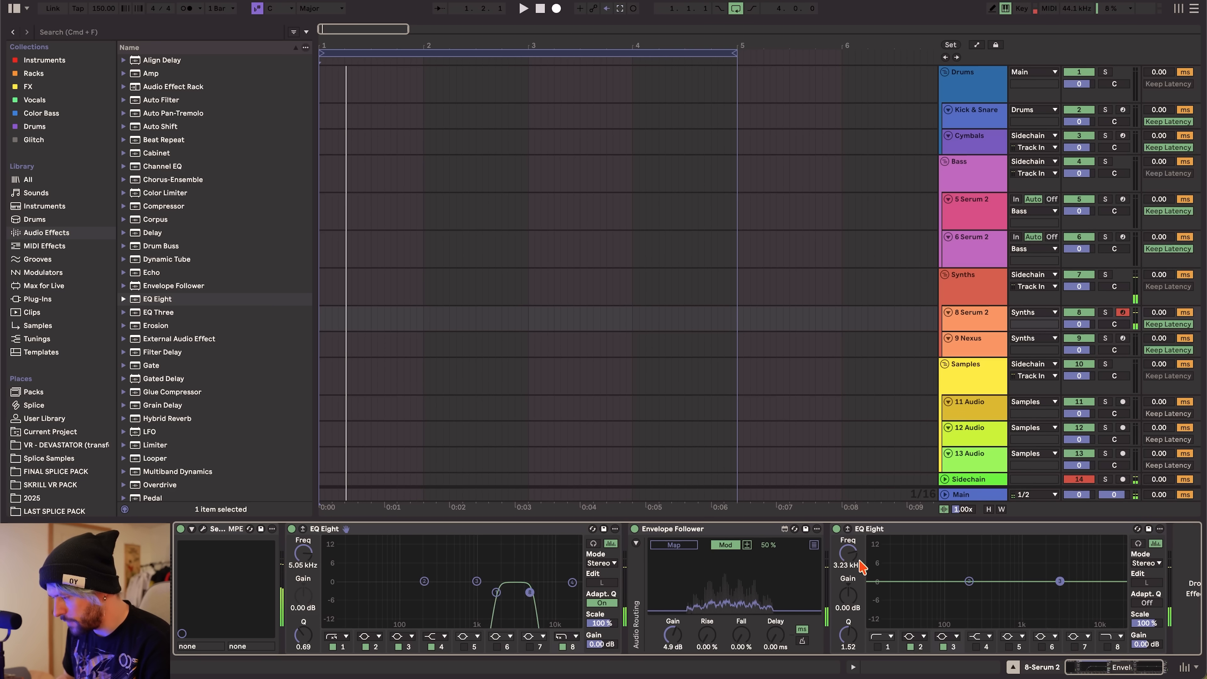
drag(673, 634, 672, 609)
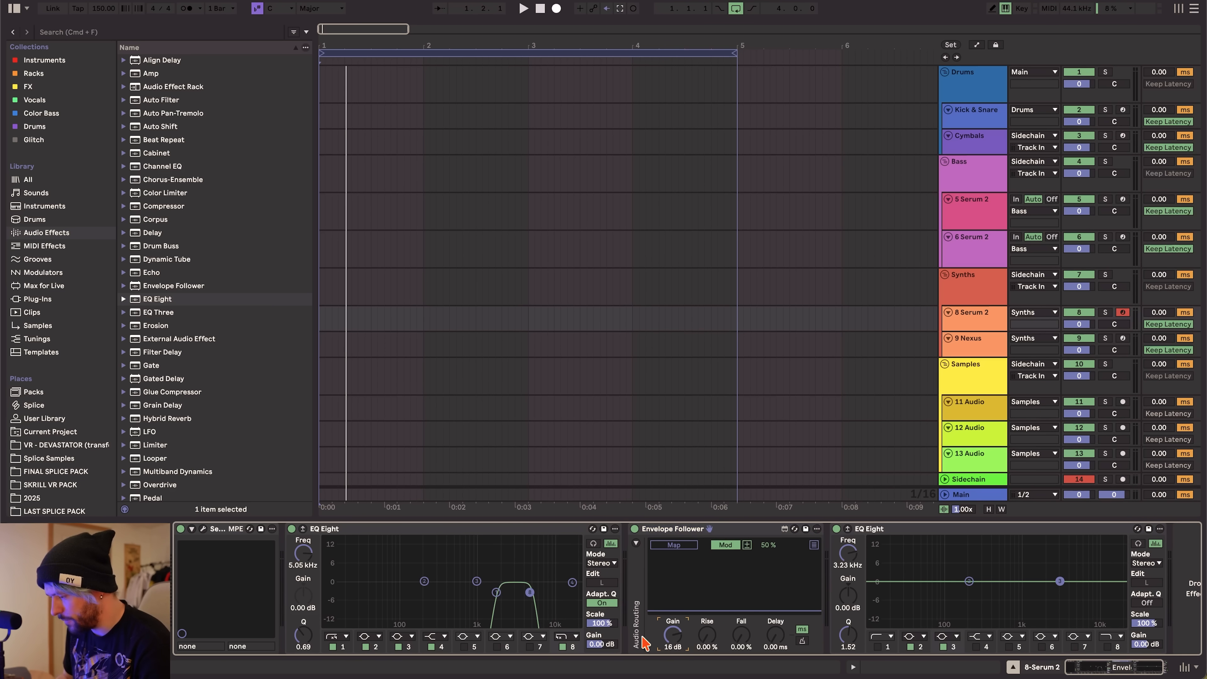
drag(645, 643, 645, 637)
Switch the Envelope Follower to Remote mode and map it to the band 3 gain of the second EQ Eight.
click(725, 545)
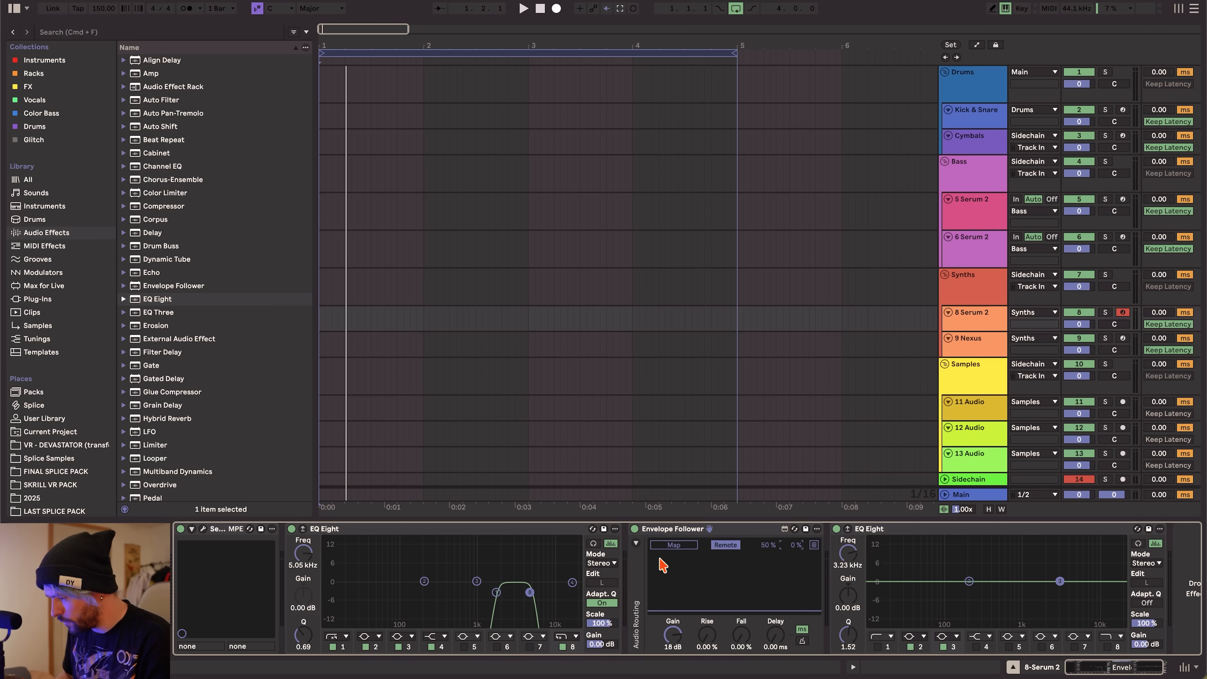
click(674, 545)
click(848, 596)
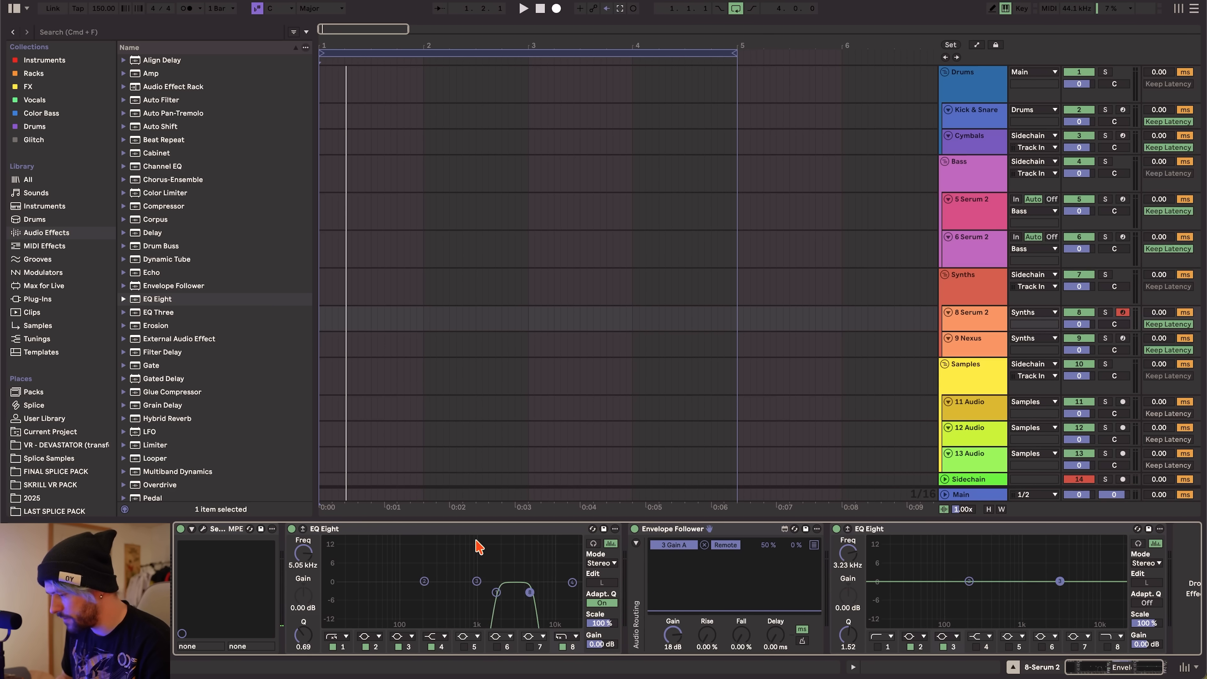
Group the first EQ Eight and the Envelope Follower into an Audio Effect Rack, leaving the second EQ Eight outside.
click(480, 550)
click(968, 533)
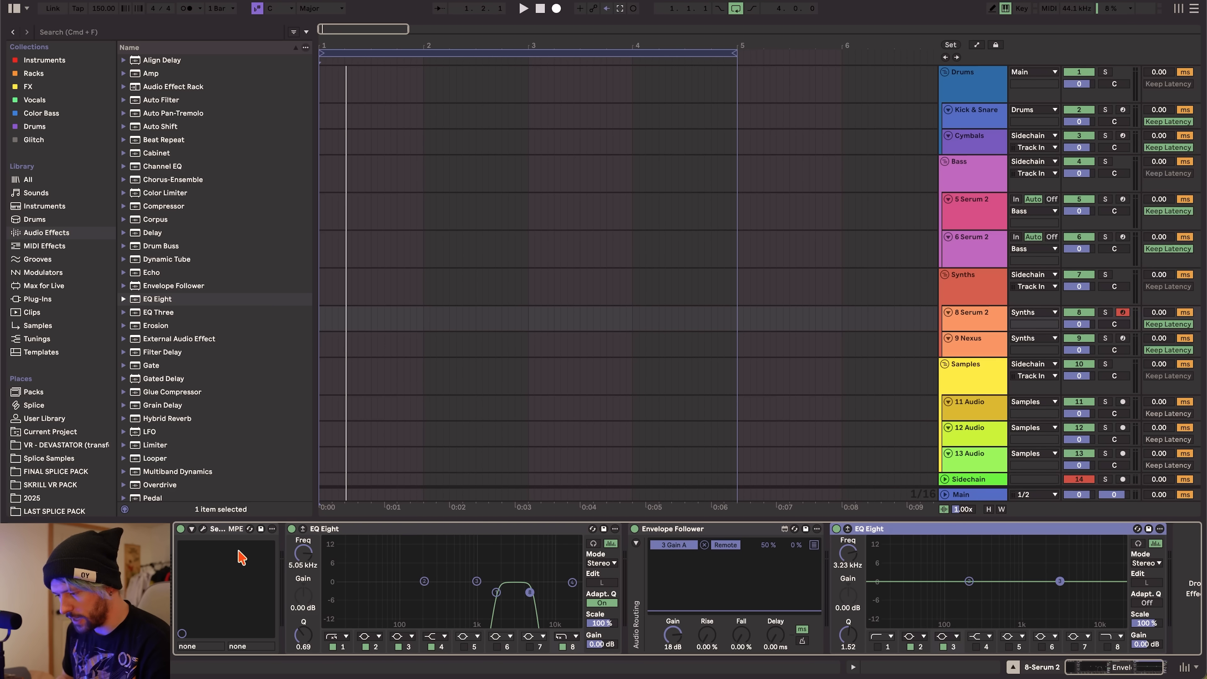
click(459, 529)
key(super+g)
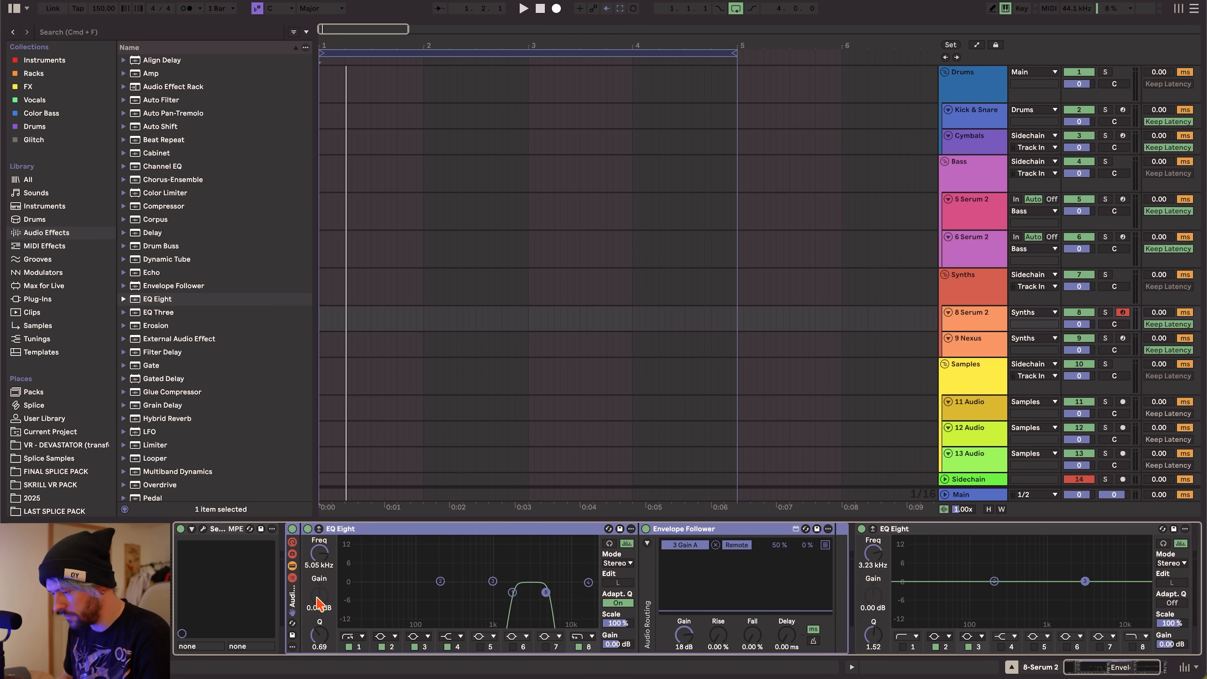
Add an empty second chain to the rack and mute the chain holding the EQ Eight and Envelope Follower.
click(292, 578)
right_click(412, 599)
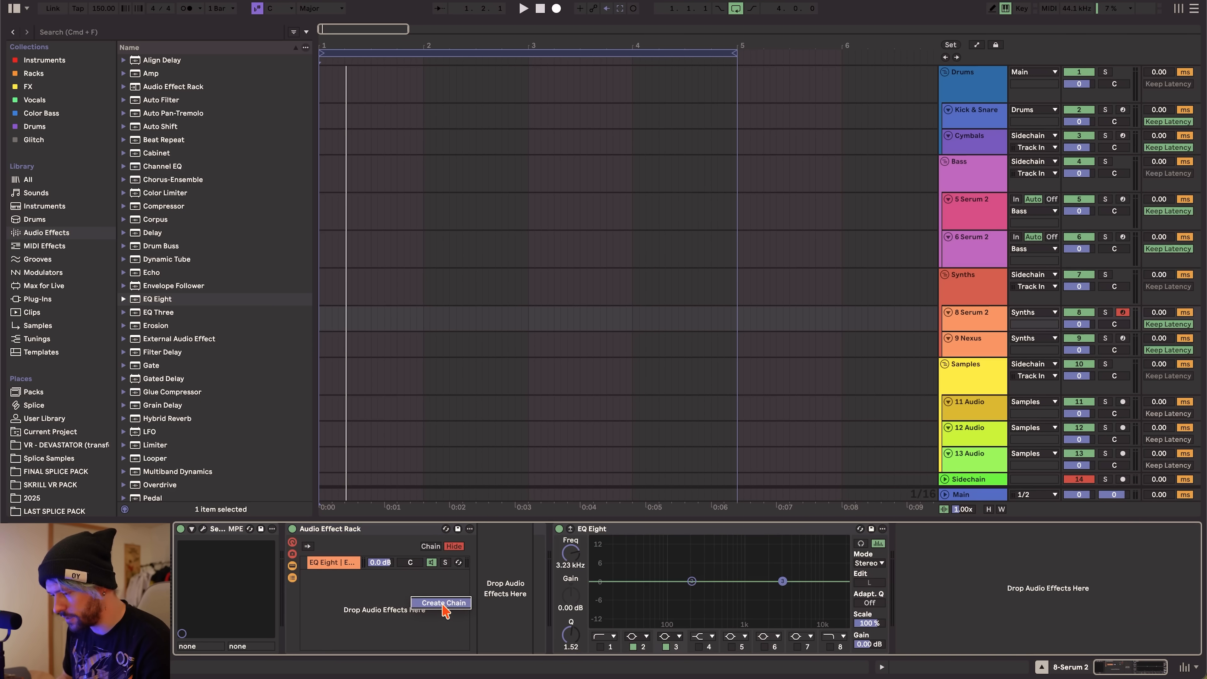
click(442, 612)
click(336, 564)
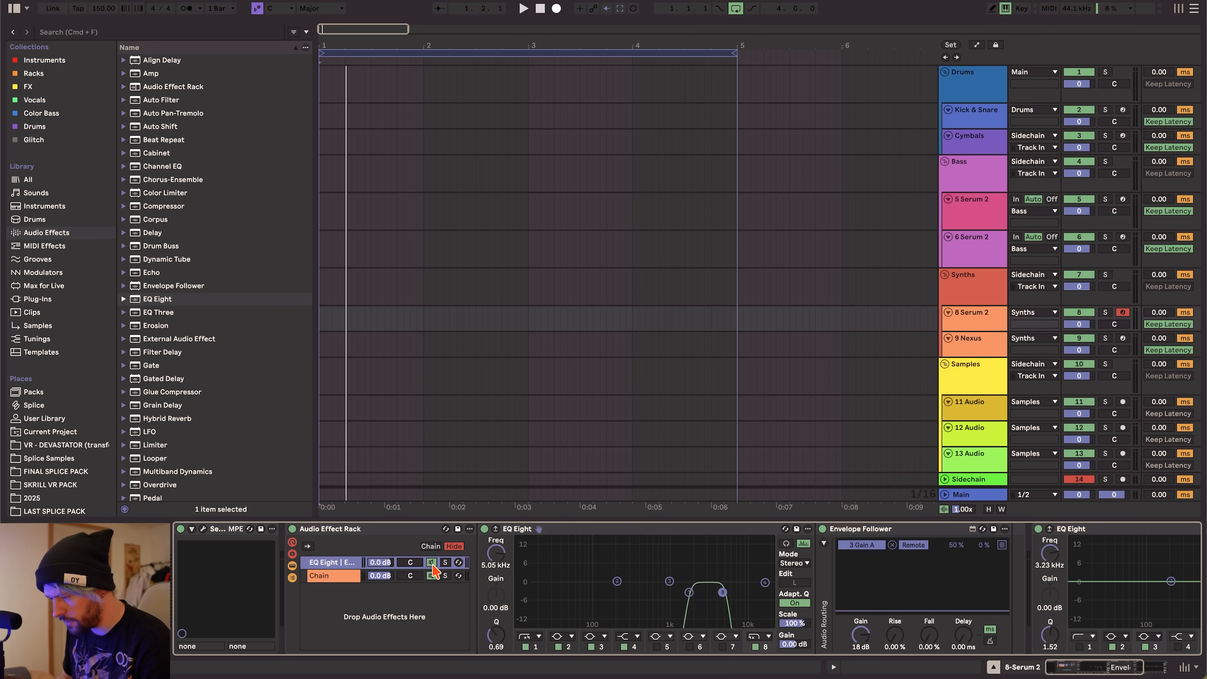
Set the Envelope Follower's gain to 15 dB and map that gain to Macro 1 of the rack.
scroll(612, 586, right, 5)
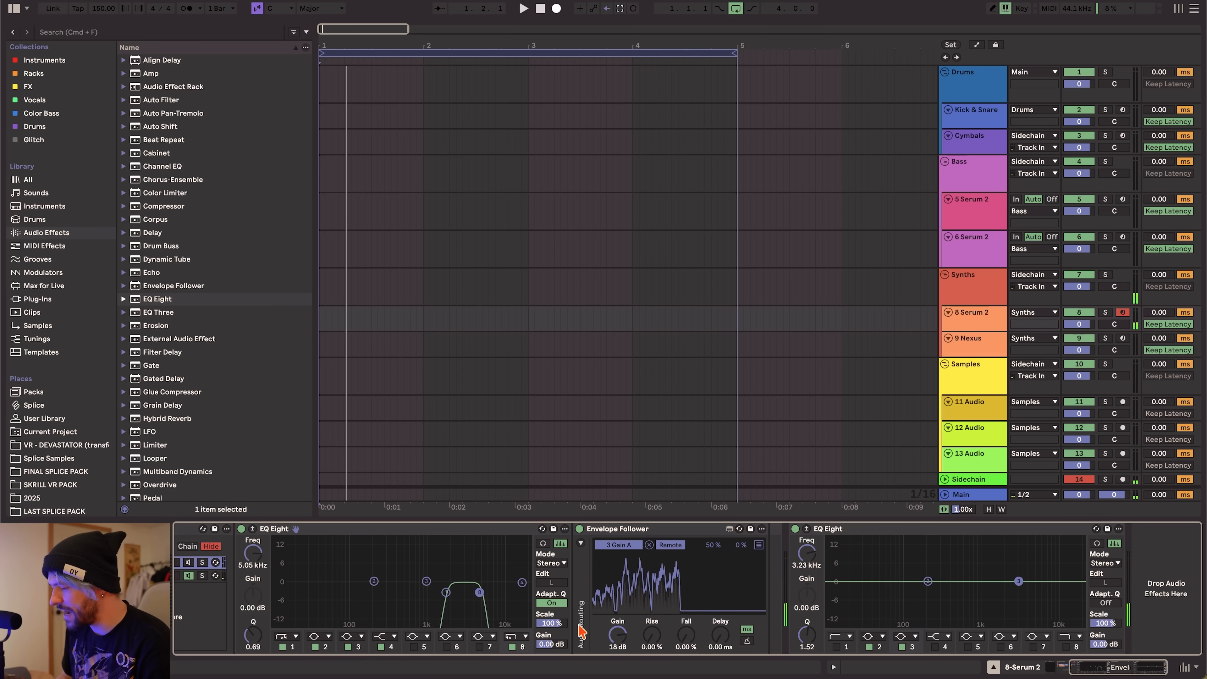
drag(627, 647, 627, 653)
scroll(618, 644, left, 3)
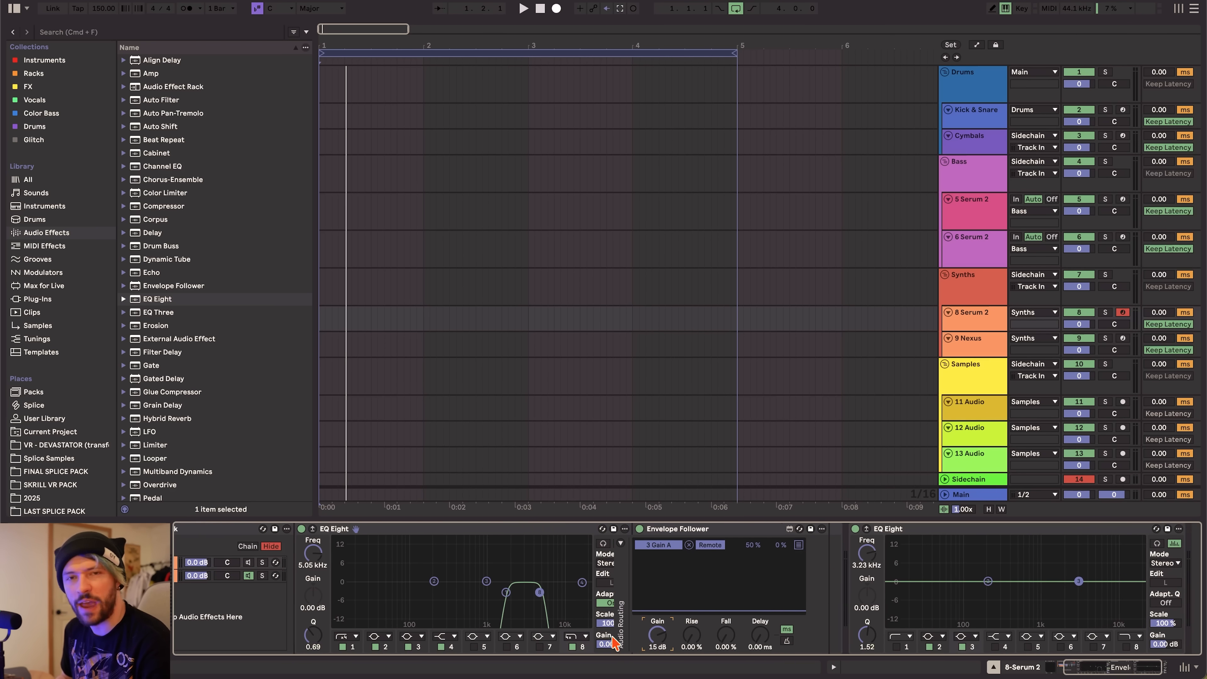
right_click(685, 637)
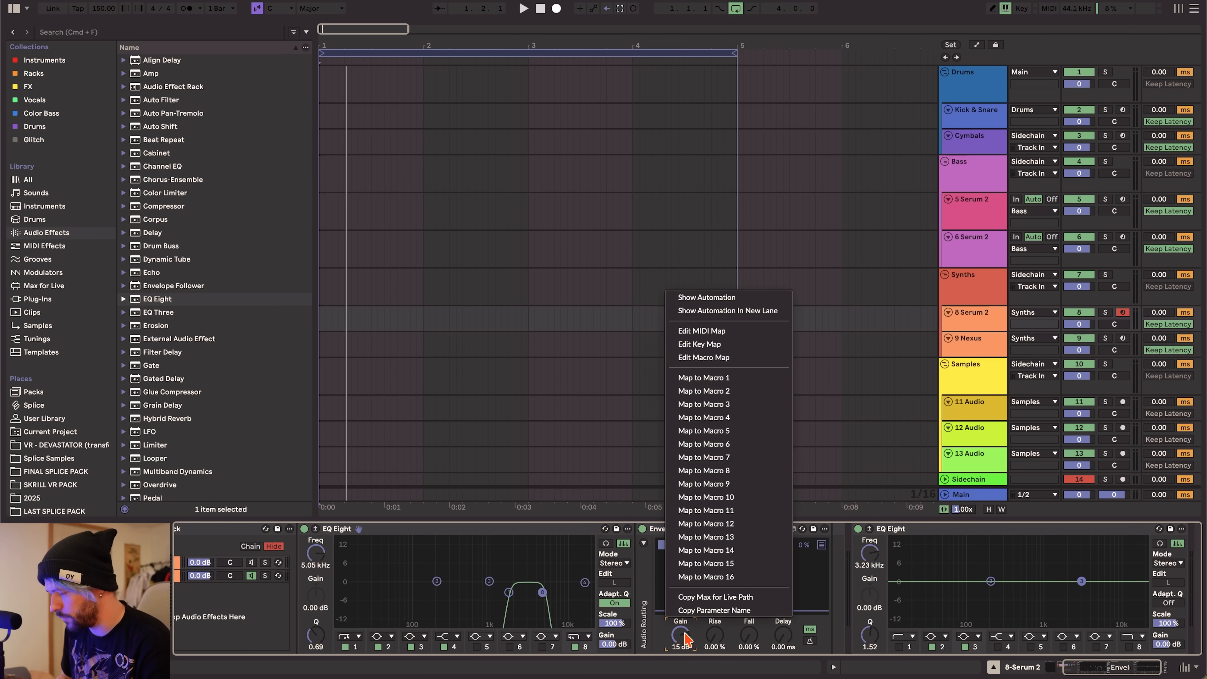
click(760, 384)
scroll(808, 618, right, 8)
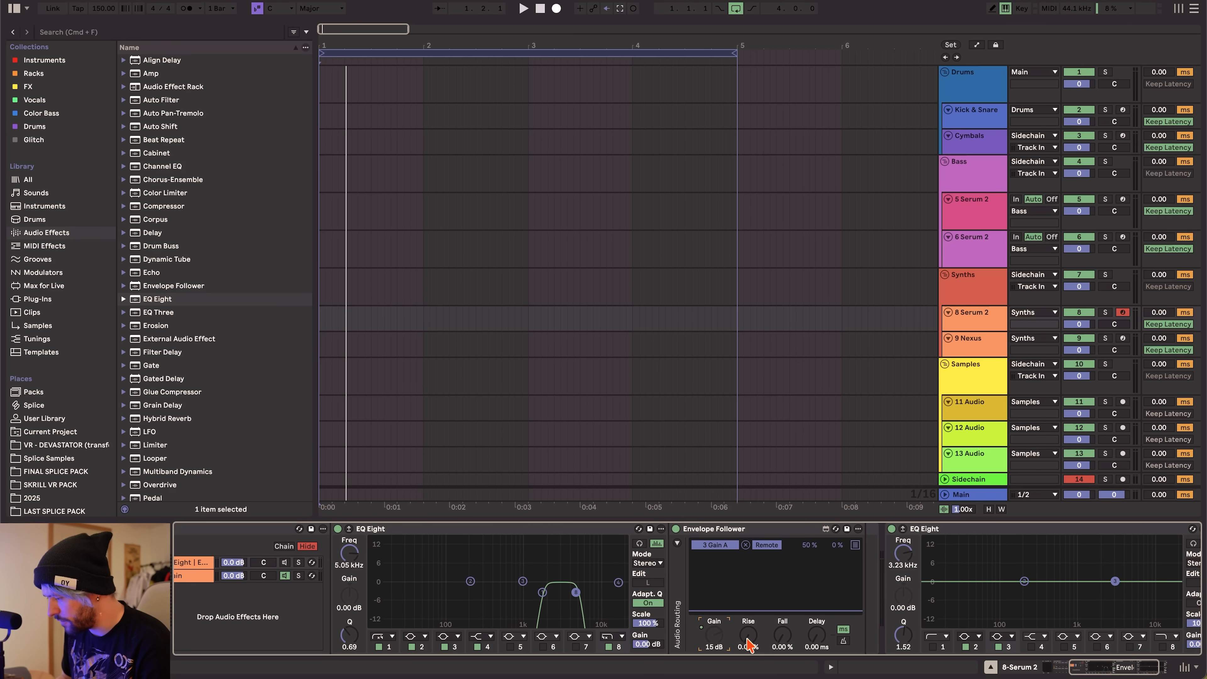
scroll(773, 582, right, 4)
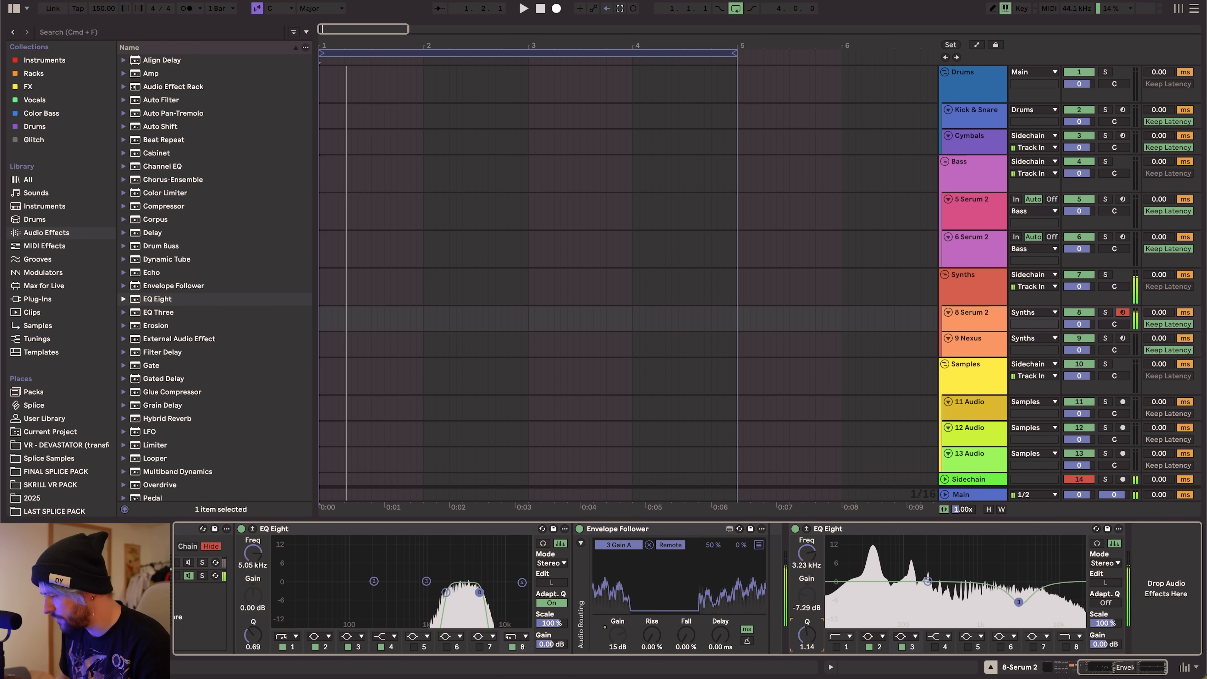
Show only the Gain macro knob on the rack, and collapse the EQ Eight and Envelope Follower inside it.
scroll(309, 579, left, 12)
click(293, 564)
click(293, 564)
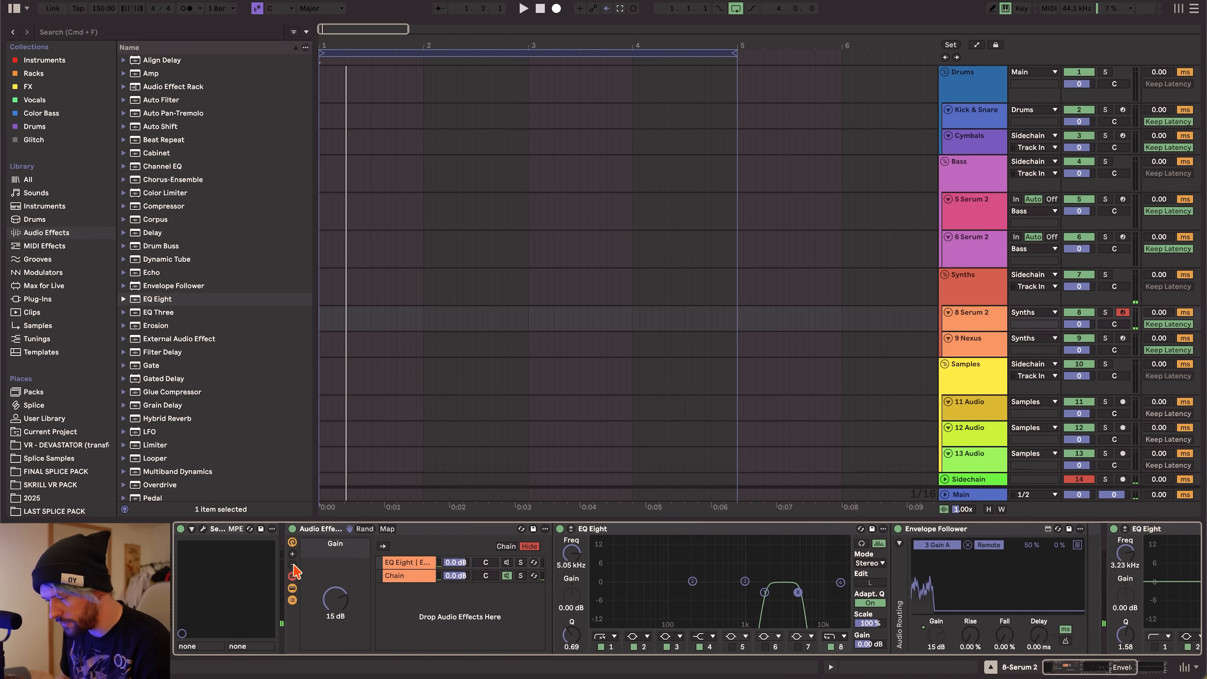
double_click(563, 530)
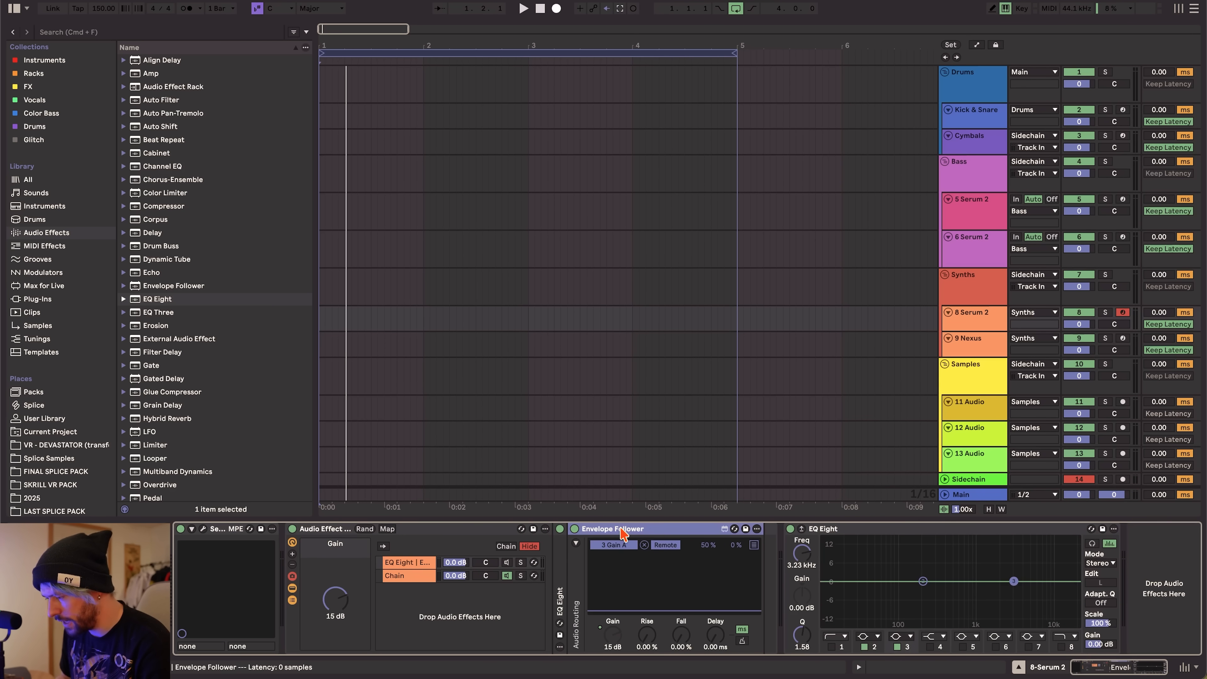
double_click(623, 530)
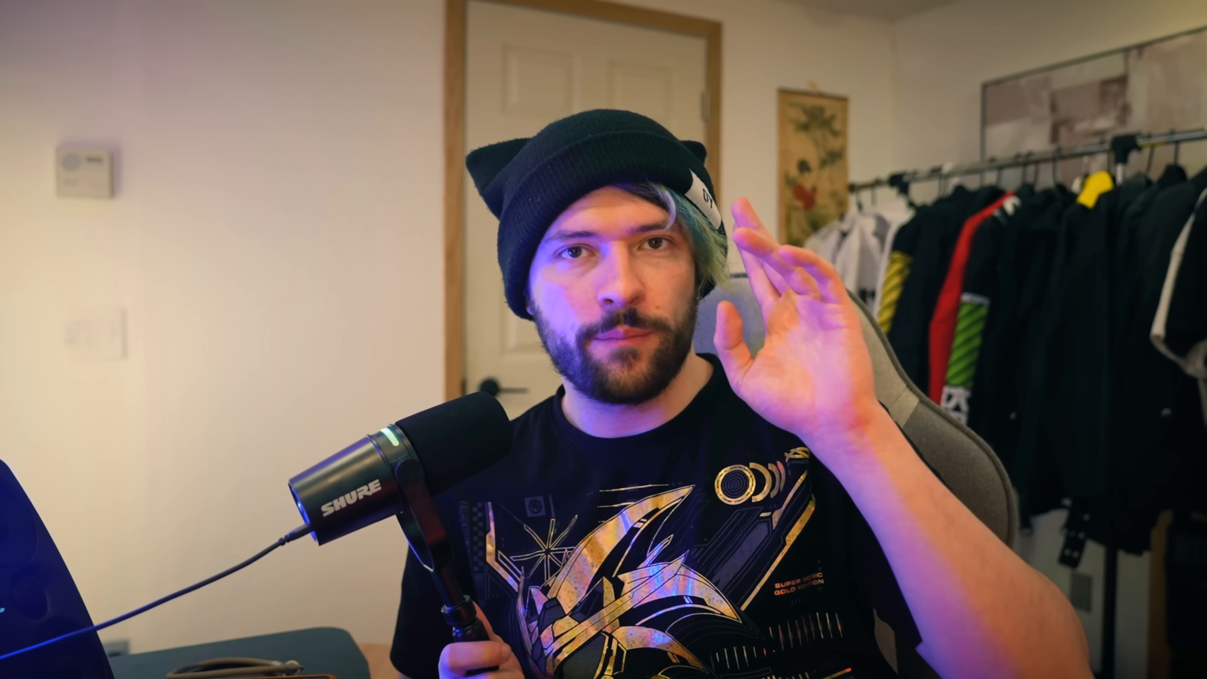